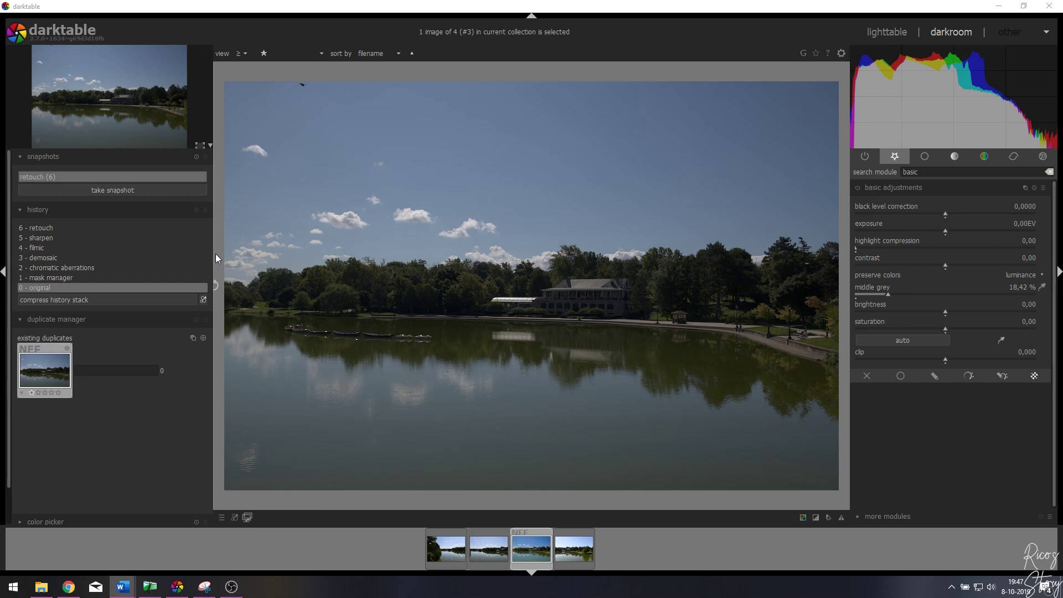
- Reset the photo to its original history state and split-compare it against the 'retouch (6)' snapshot
drag(214, 253, 844, 281)
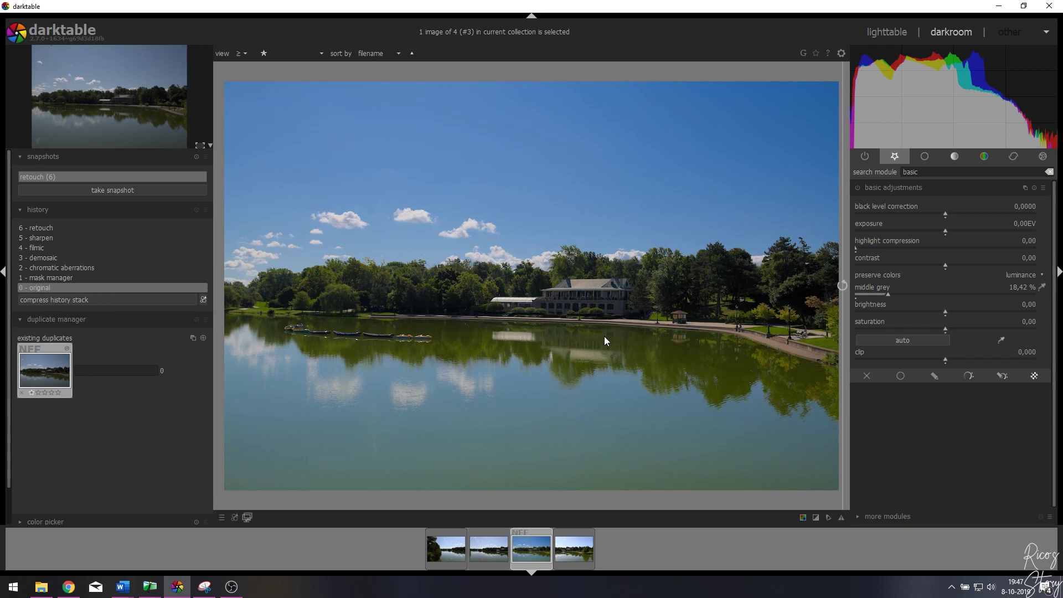
click(29, 227)
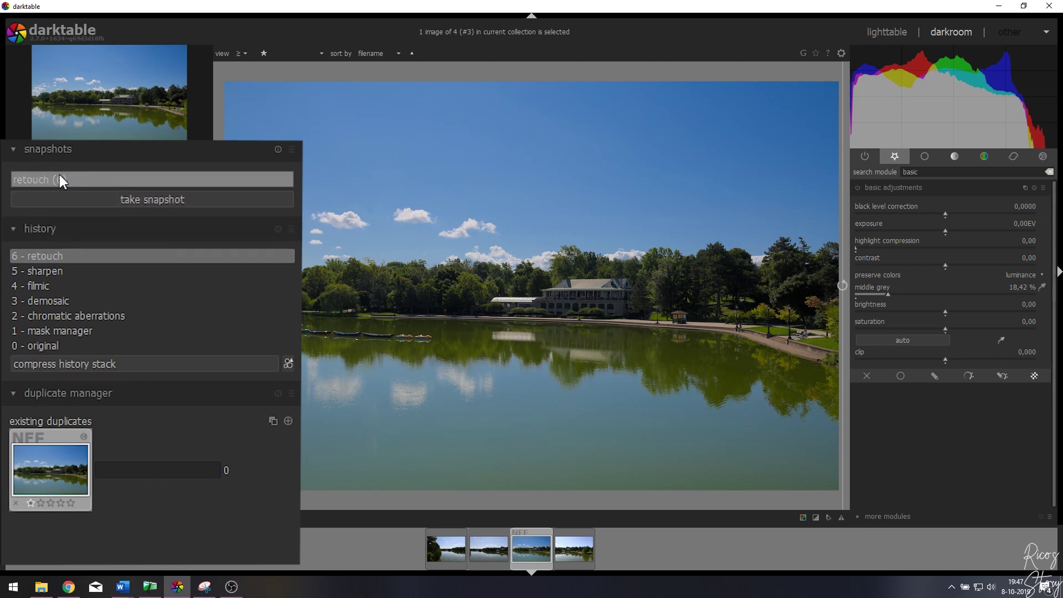
click(47, 343)
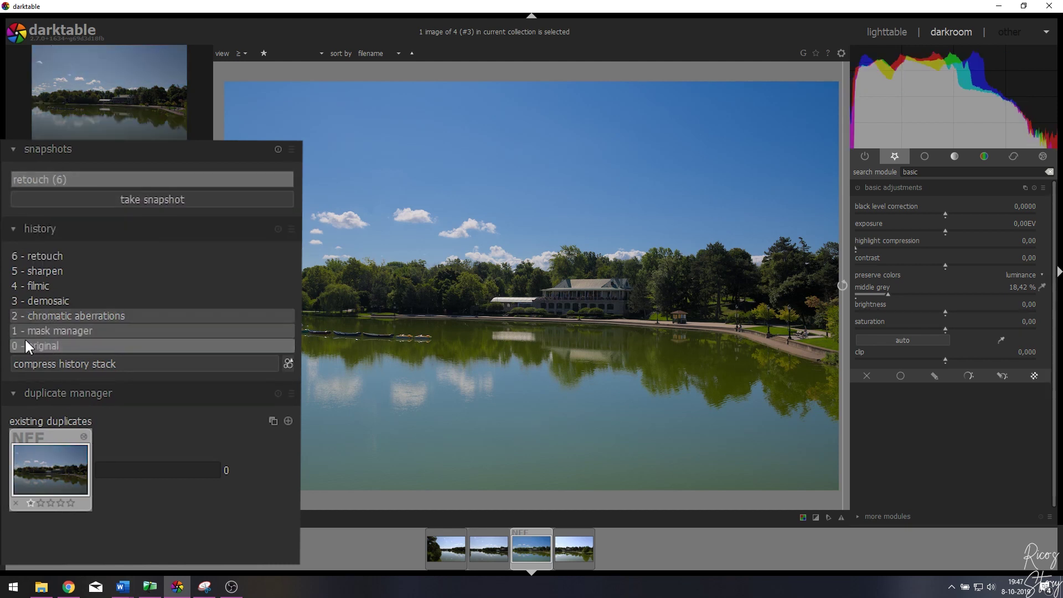
click(44, 174)
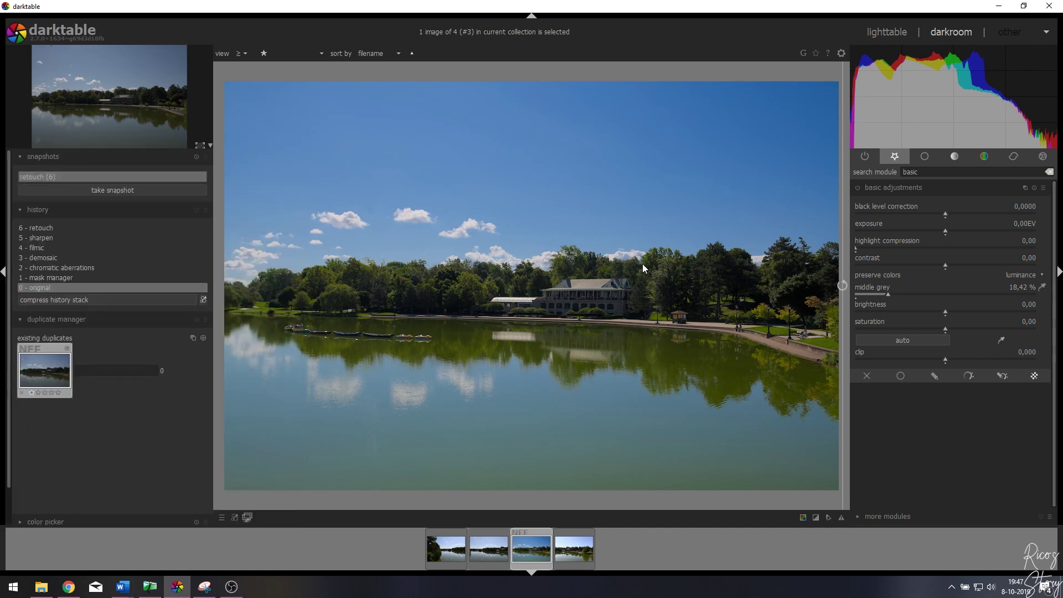
drag(423, 264, 843, 339)
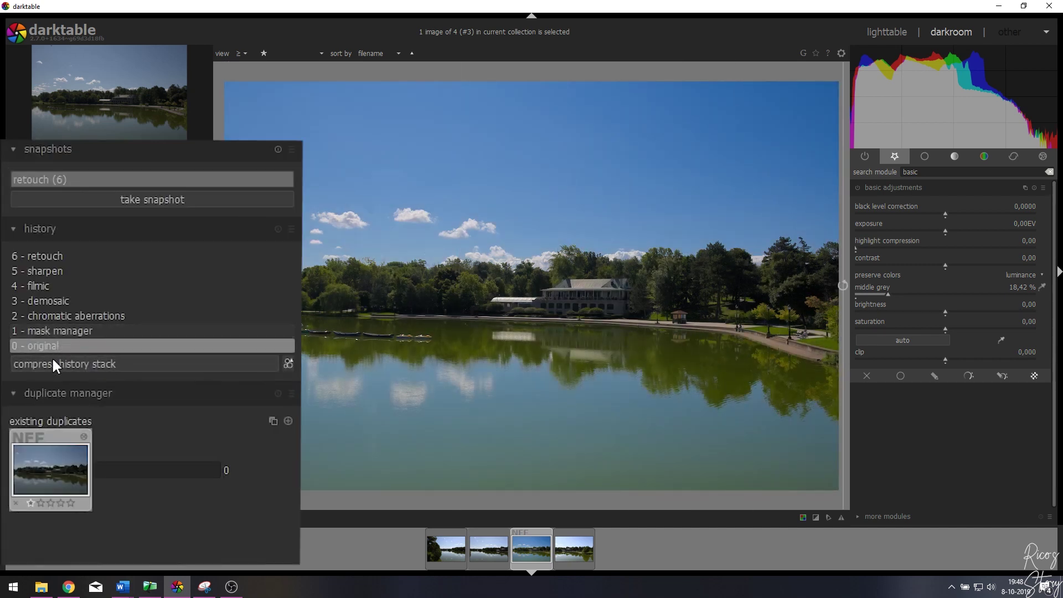
- Compress the history stack to discard all edits and show the favourite modules group
click(47, 297)
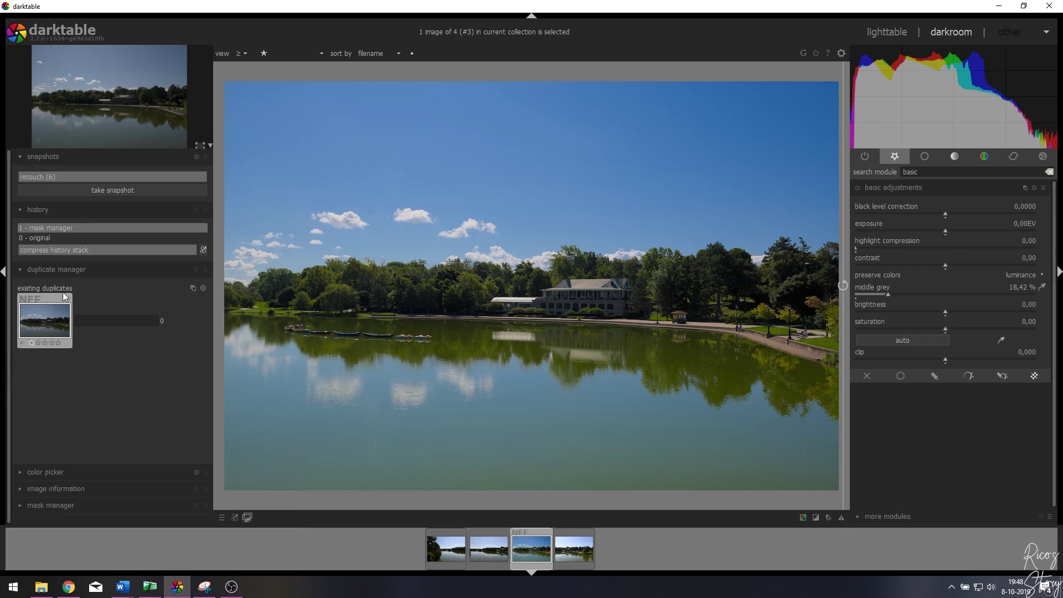
click(908, 189)
click(904, 157)
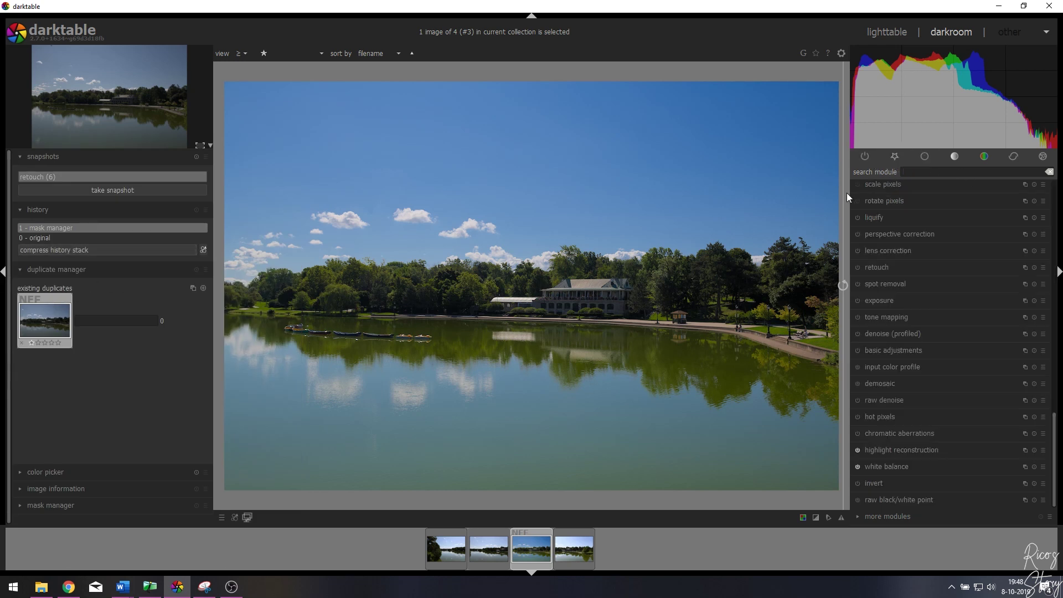
click(891, 152)
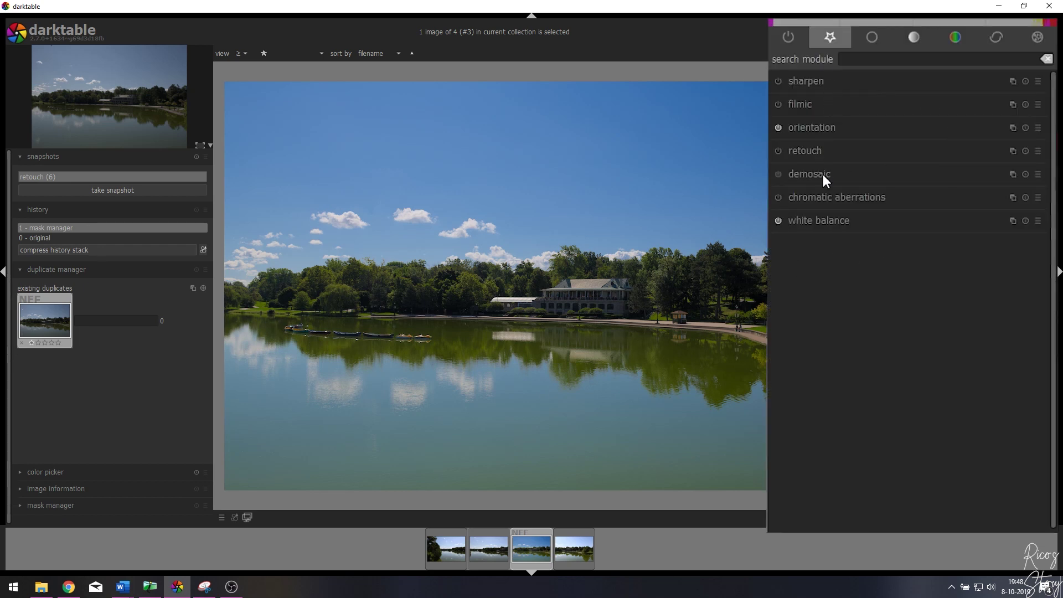
- Mark basic adjustments as a favourite module, clear the search, and collapse the extra modules list
click(873, 59)
text(basic)
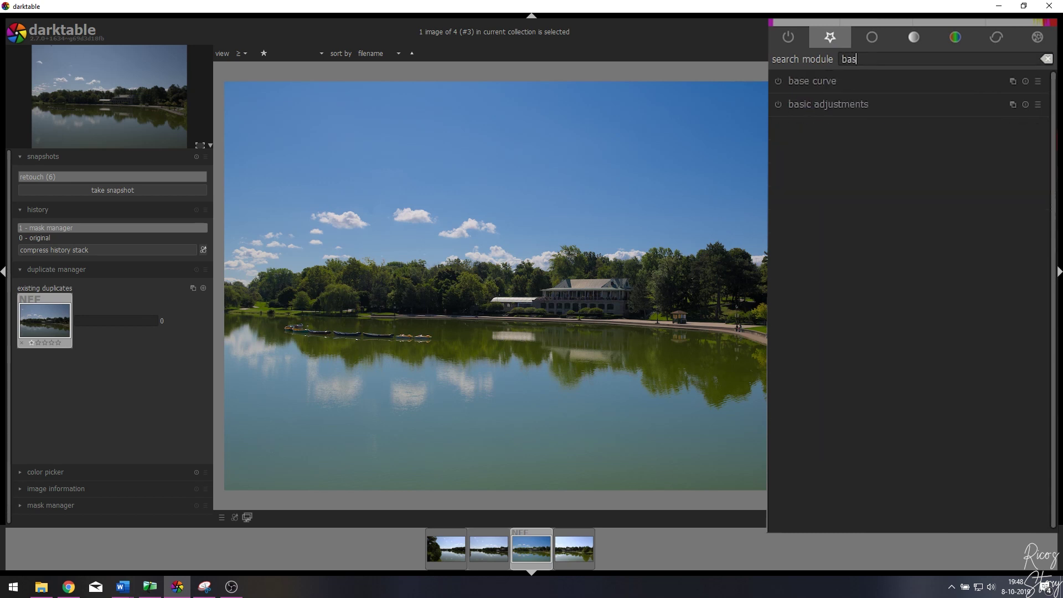
click(1037, 81)
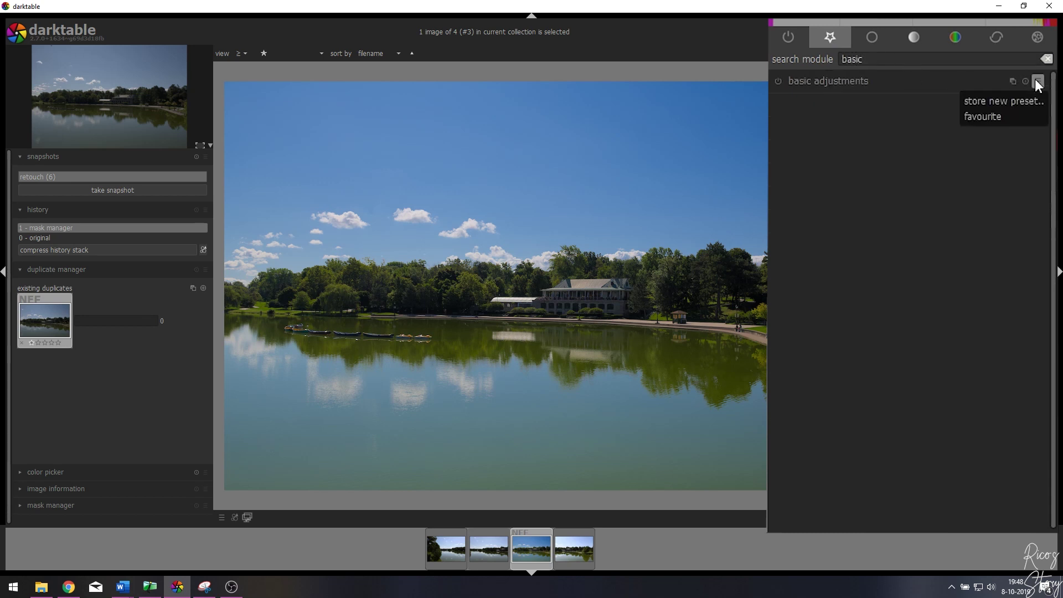
click(983, 116)
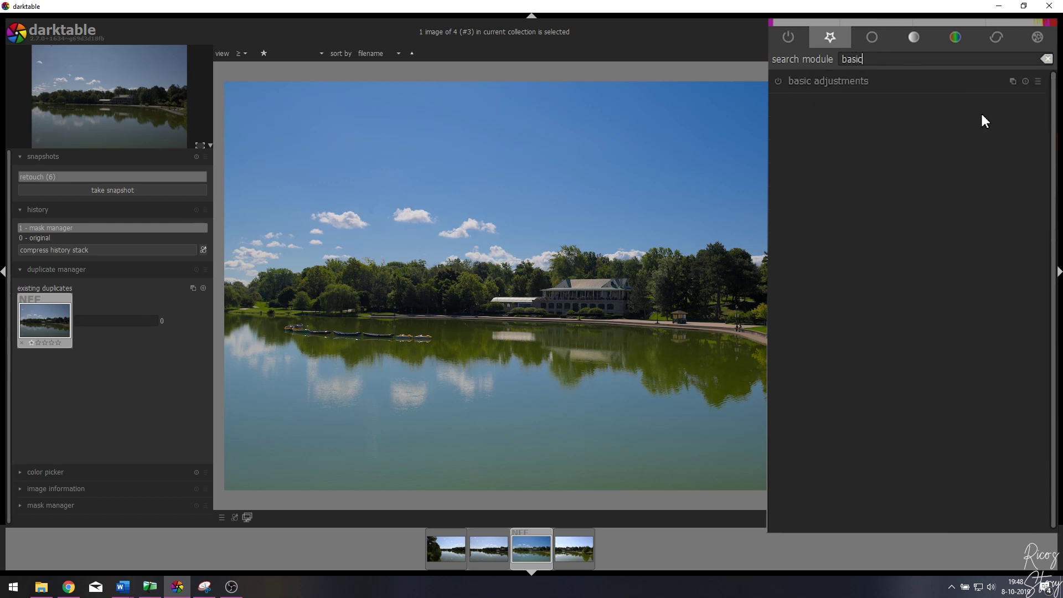
click(828, 36)
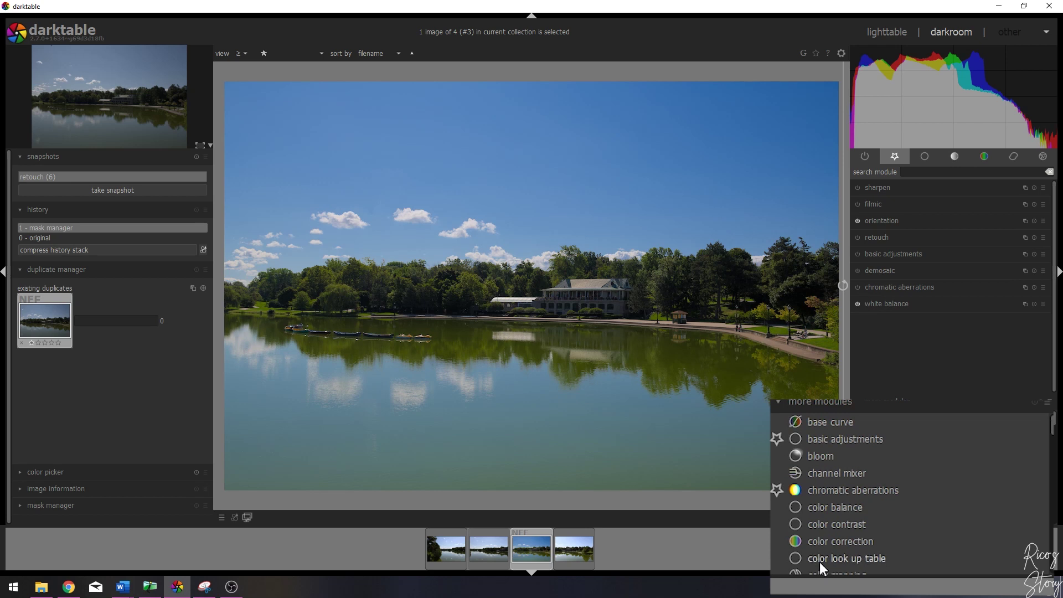
scroll(830, 487, down, 8)
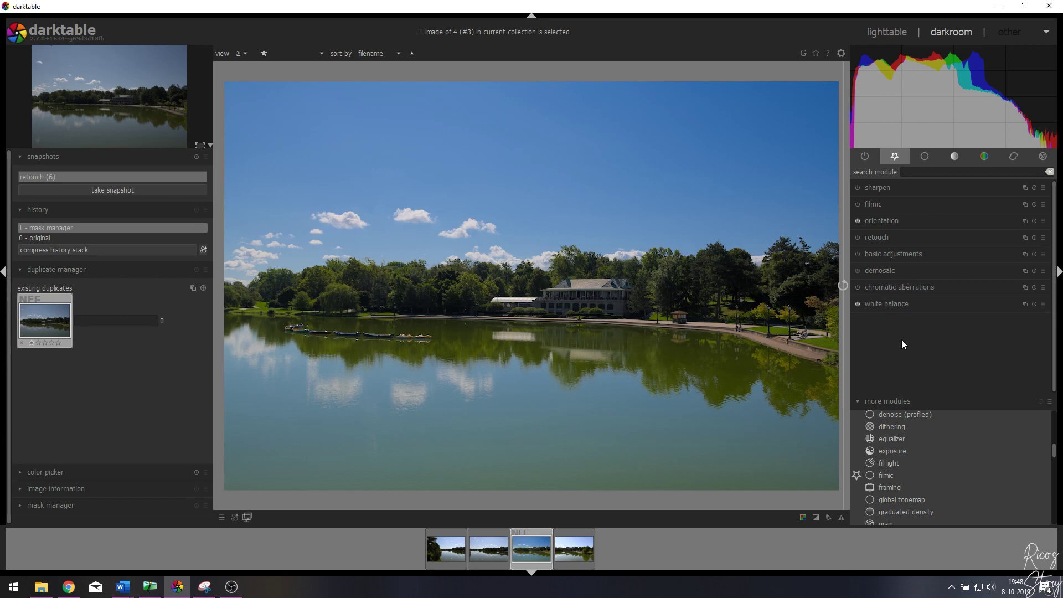
click(887, 401)
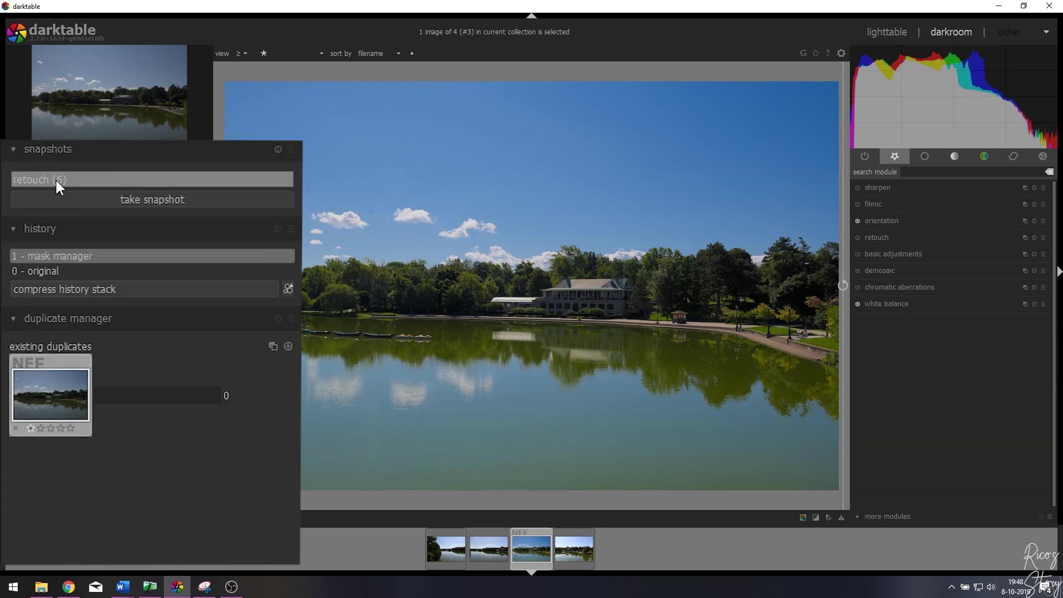
- Turn off the snapshot, enable chromatic aberrations, and set the demosaic method to AMaZE (slow)
click(56, 178)
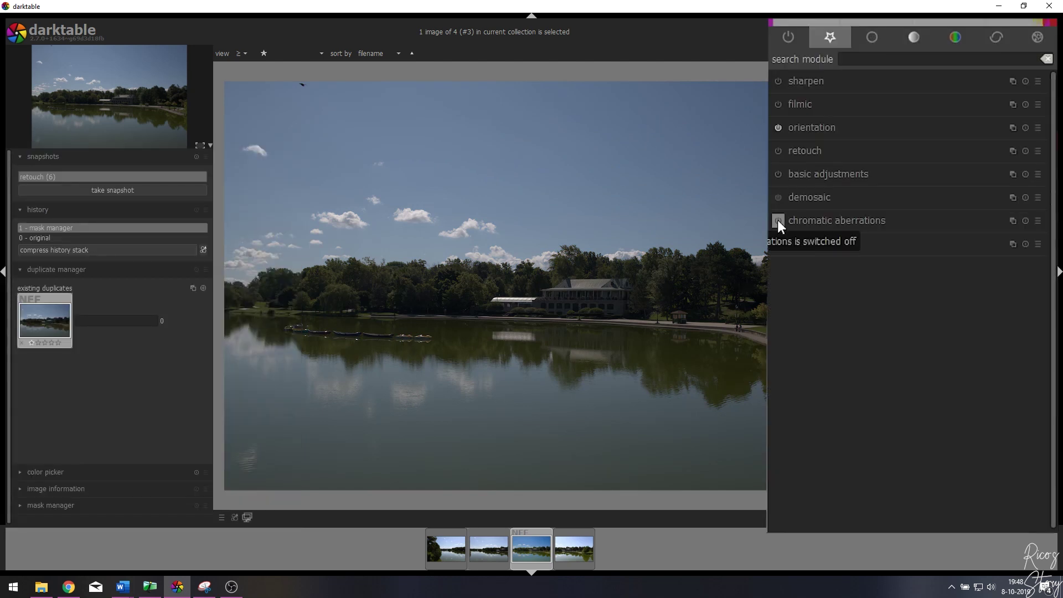
click(857, 287)
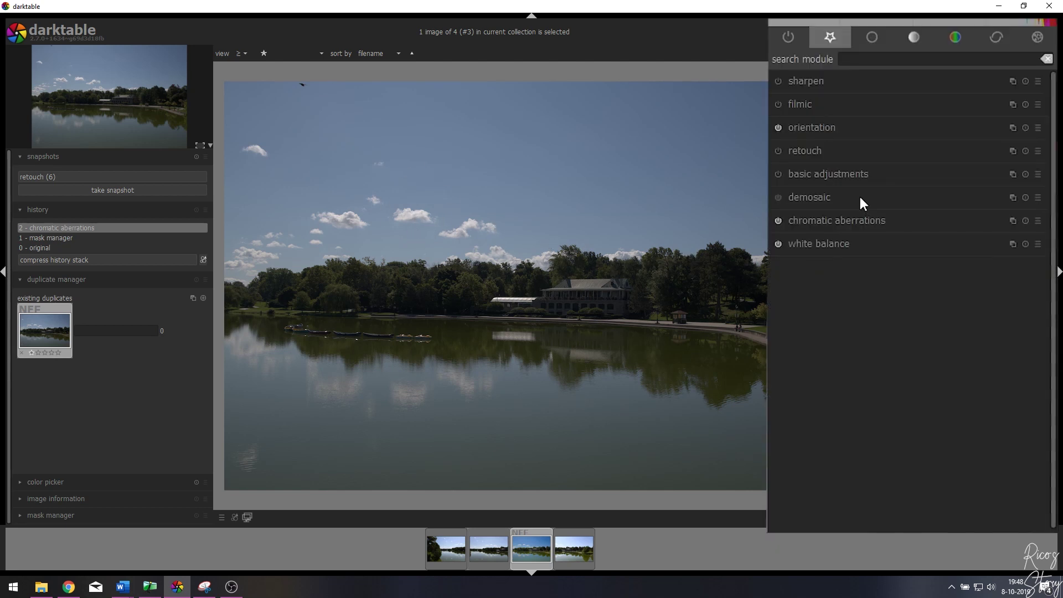
click(915, 270)
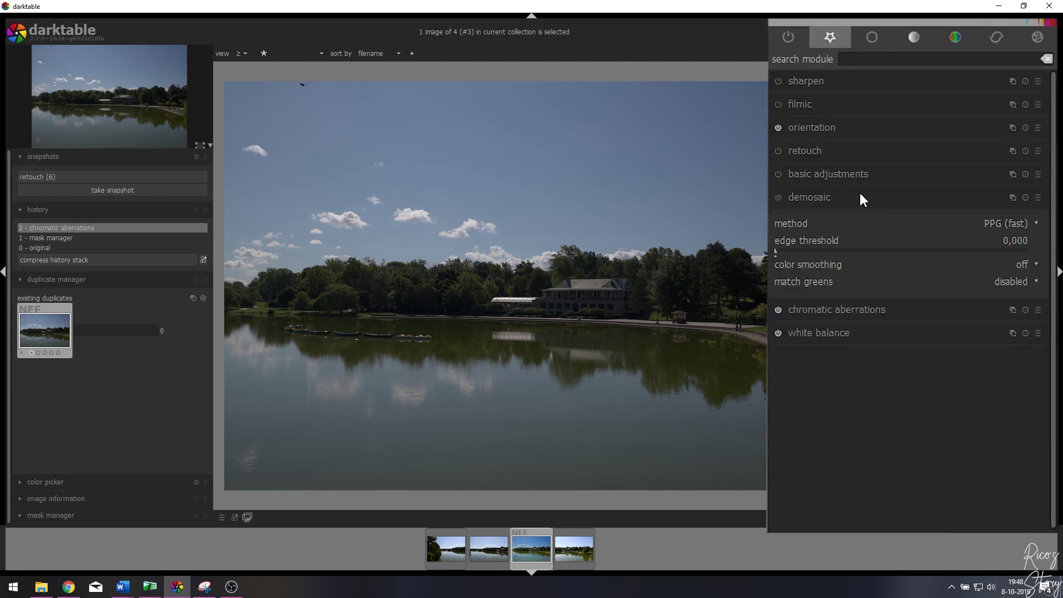
click(981, 219)
click(995, 236)
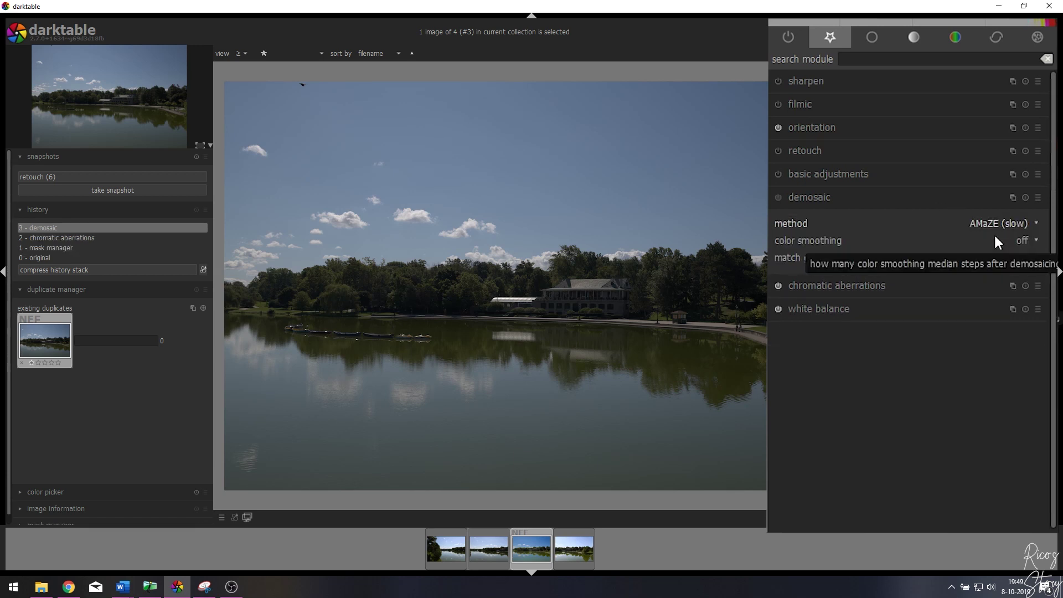
click(818, 197)
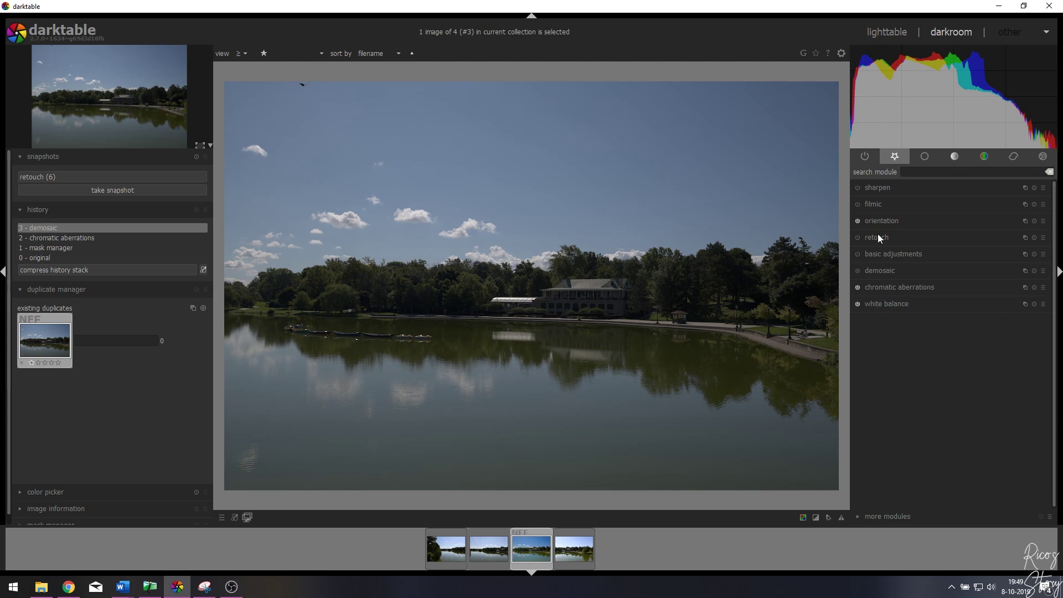
- Enable filmic and try middle grey luminance values (3,72 %, 33,26 %) before lowering it again
click(878, 203)
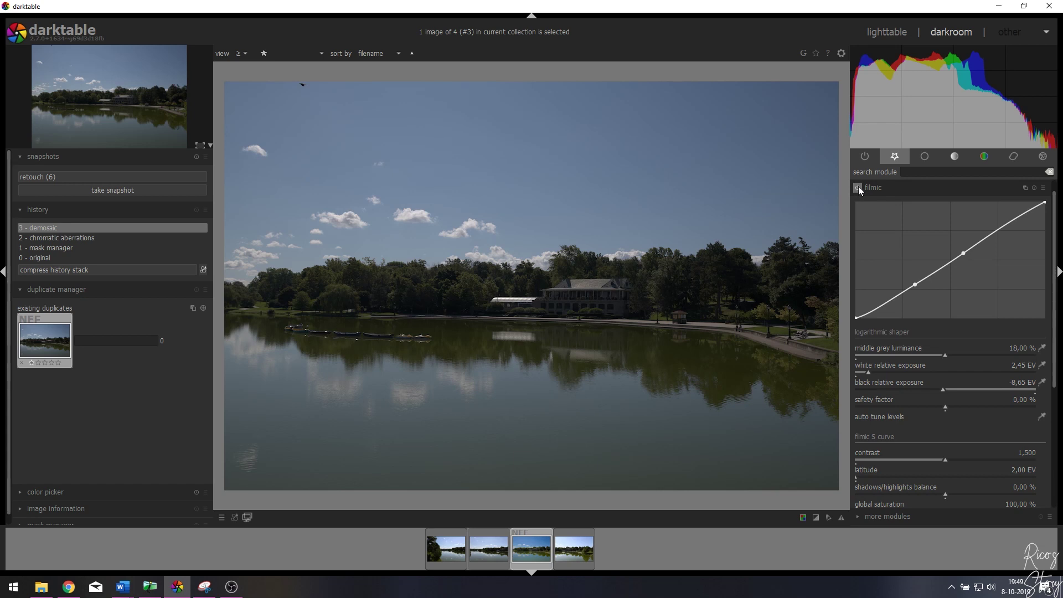
click(858, 188)
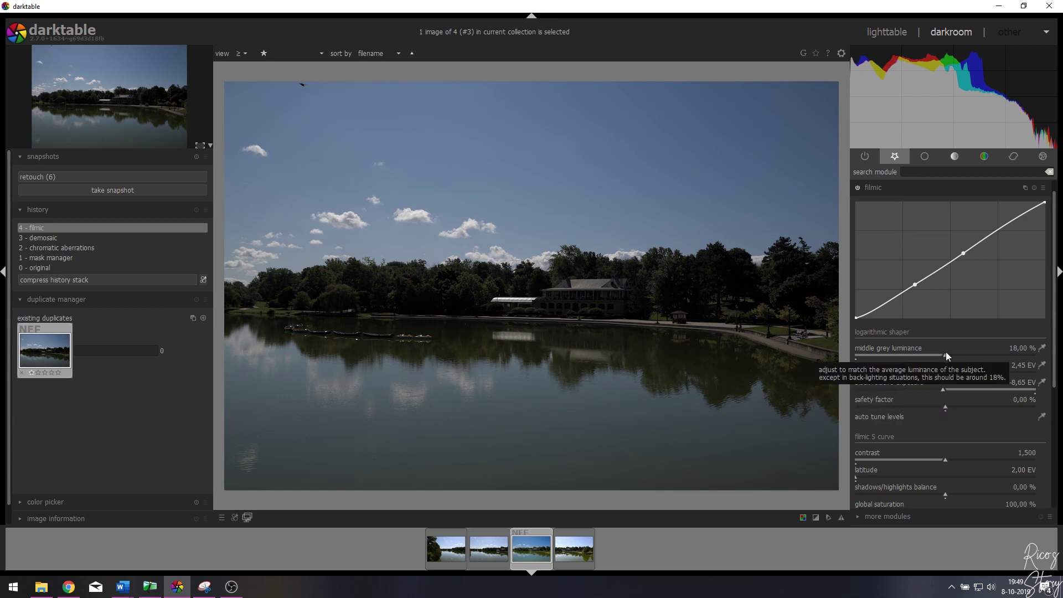
drag(944, 353, 872, 353)
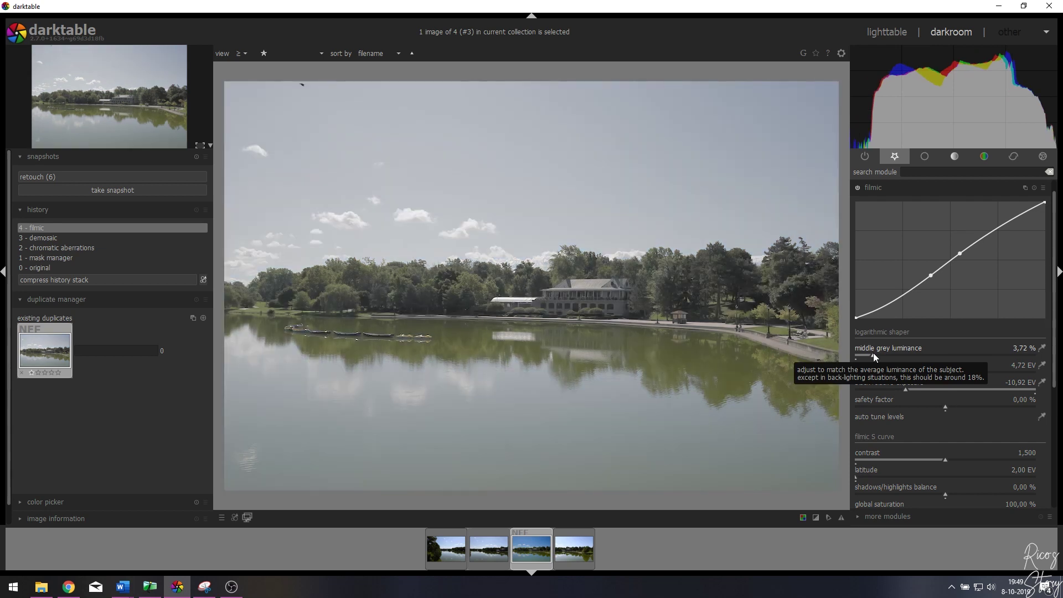
drag(872, 354, 1021, 353)
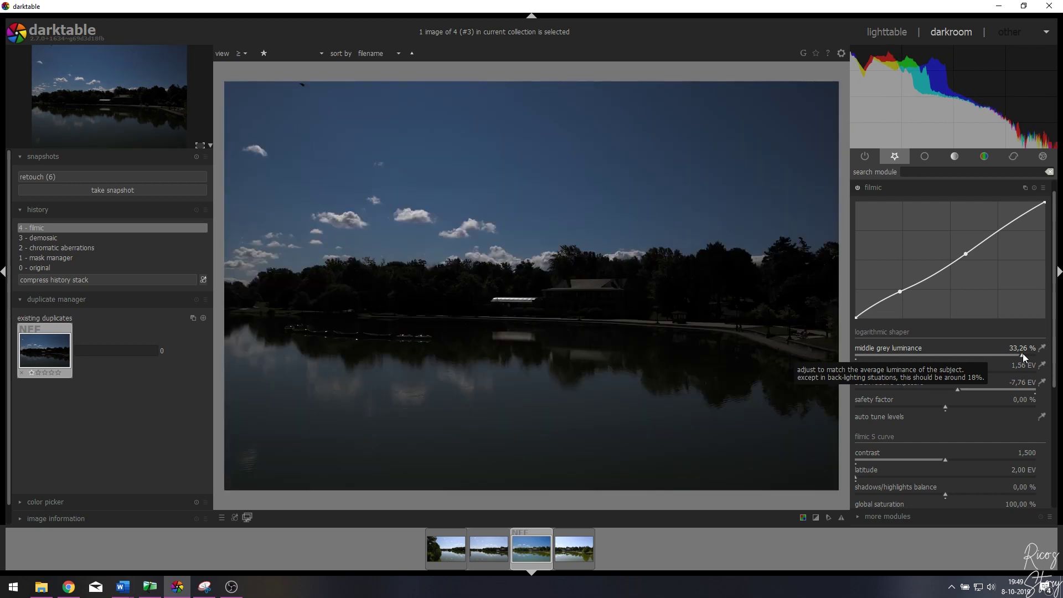
drag(1022, 353, 888, 354)
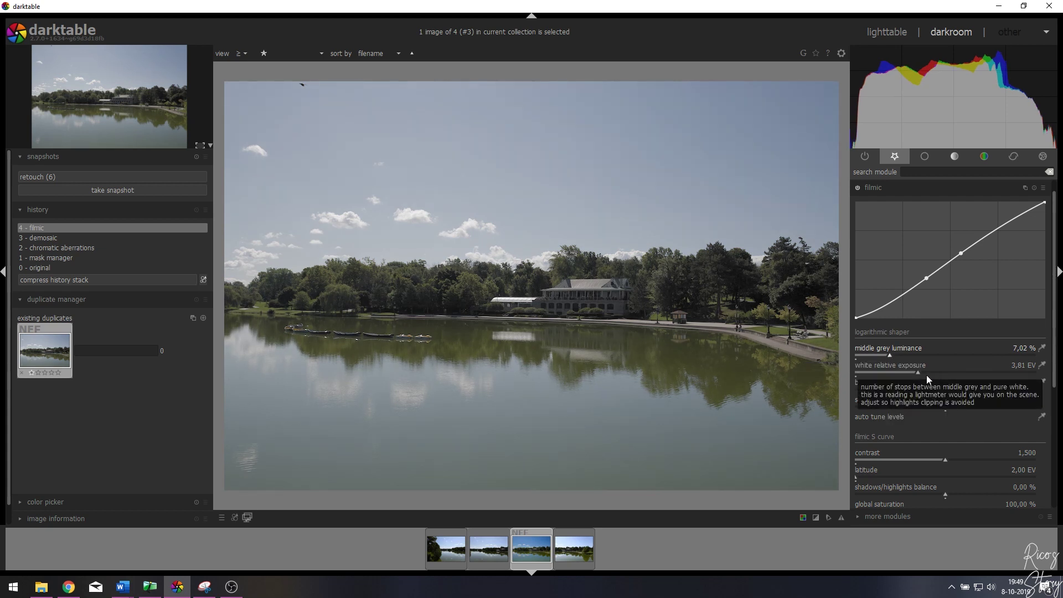
- Set filmic white relative exposure to 4,70 EV and black relative exposure to about -4,68 EV
drag(917, 370, 1051, 383)
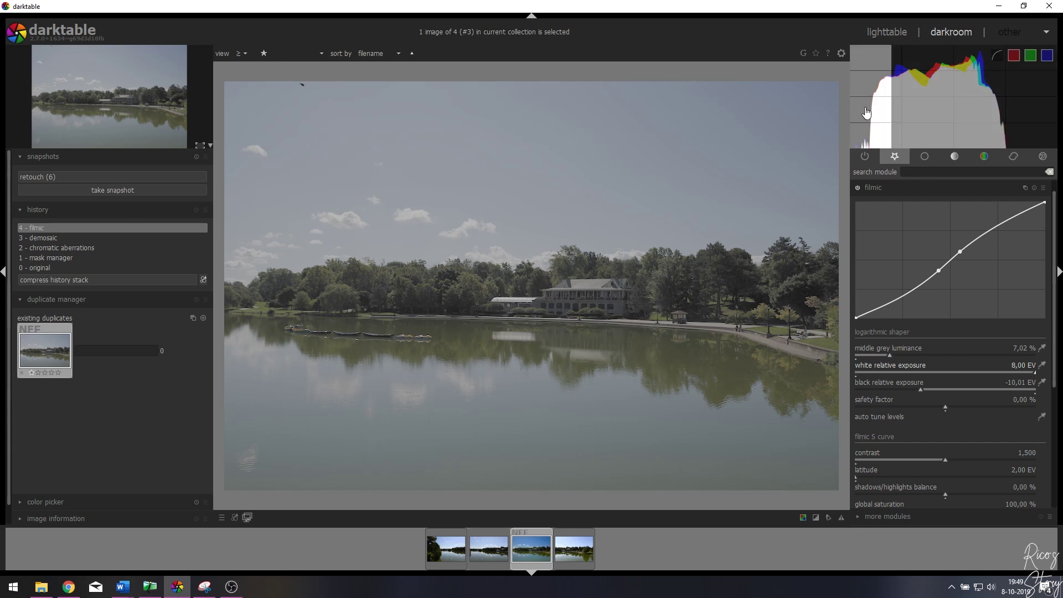
right_click(1019, 366)
text(4.7)
key(Return)
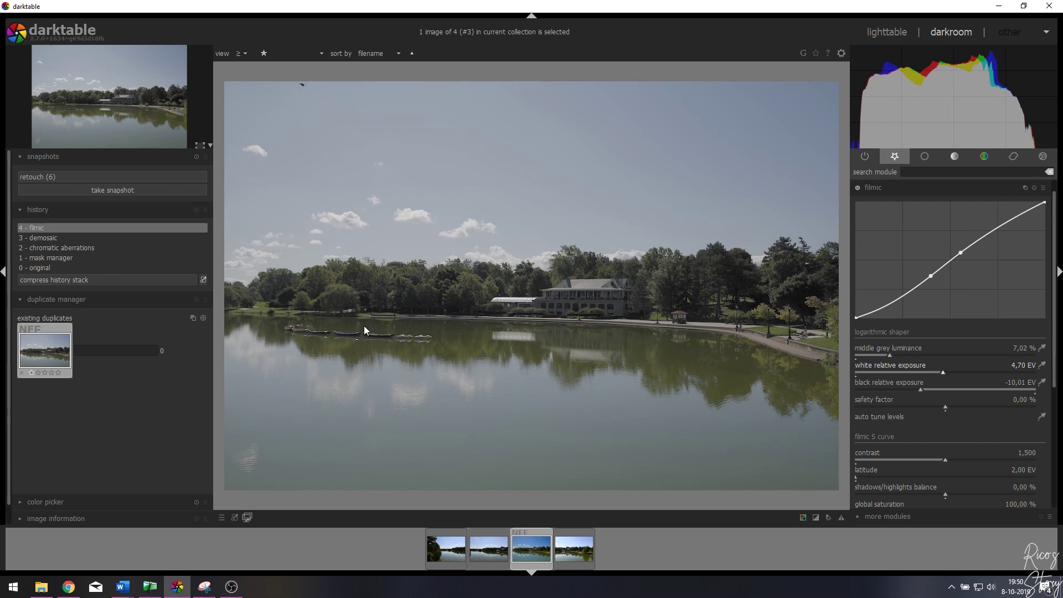
drag(921, 390, 1009, 390)
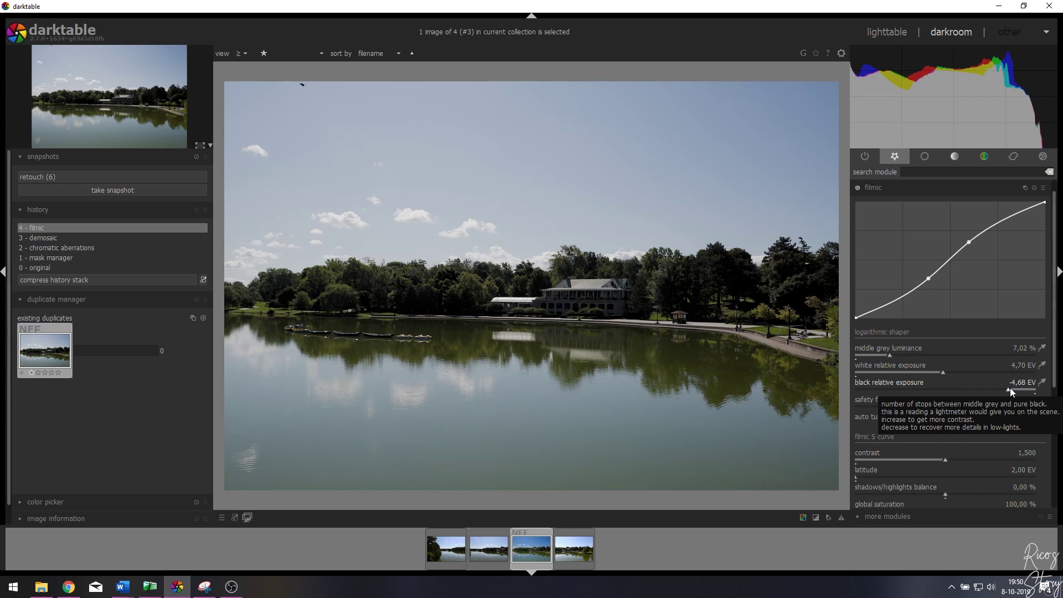
- Drag filmic's black relative exposure to -8,72 EV and its contrast slider up to 1,651
scroll(1009, 387, up, 1)
drag(1008, 386, 871, 391)
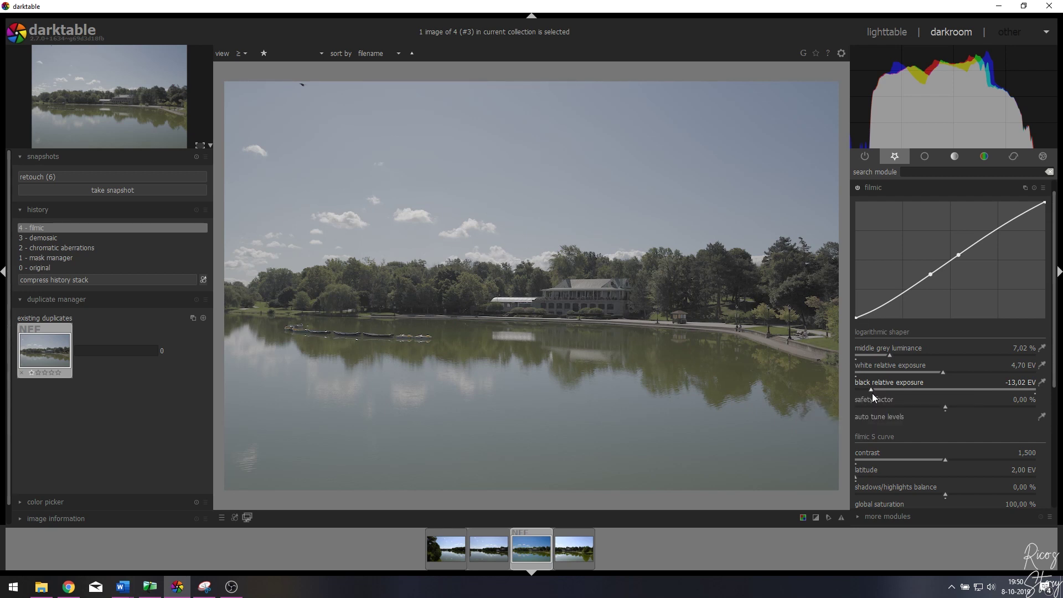
drag(871, 389, 941, 389)
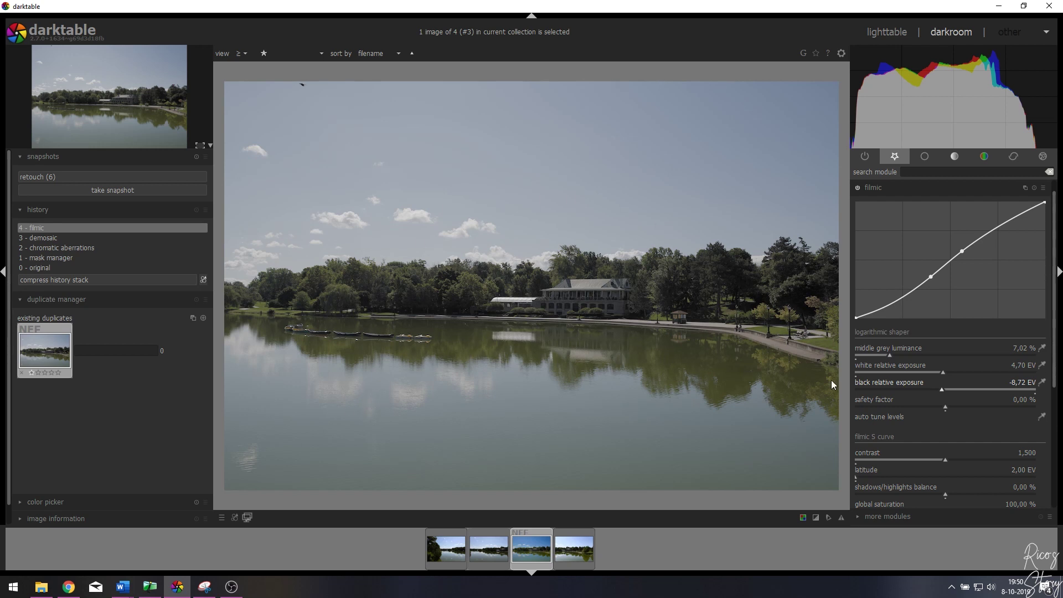
drag(949, 464, 972, 460)
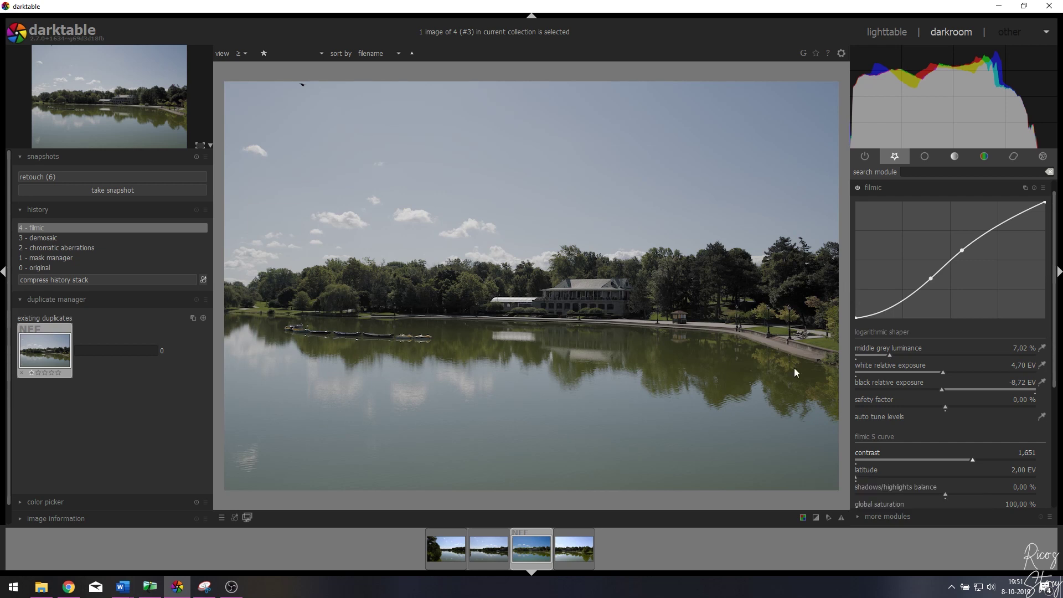
- Widen filmic latitude to 3,56 EV and settle shadows/highlights balance at -11,77 %
drag(871, 476, 901, 483)
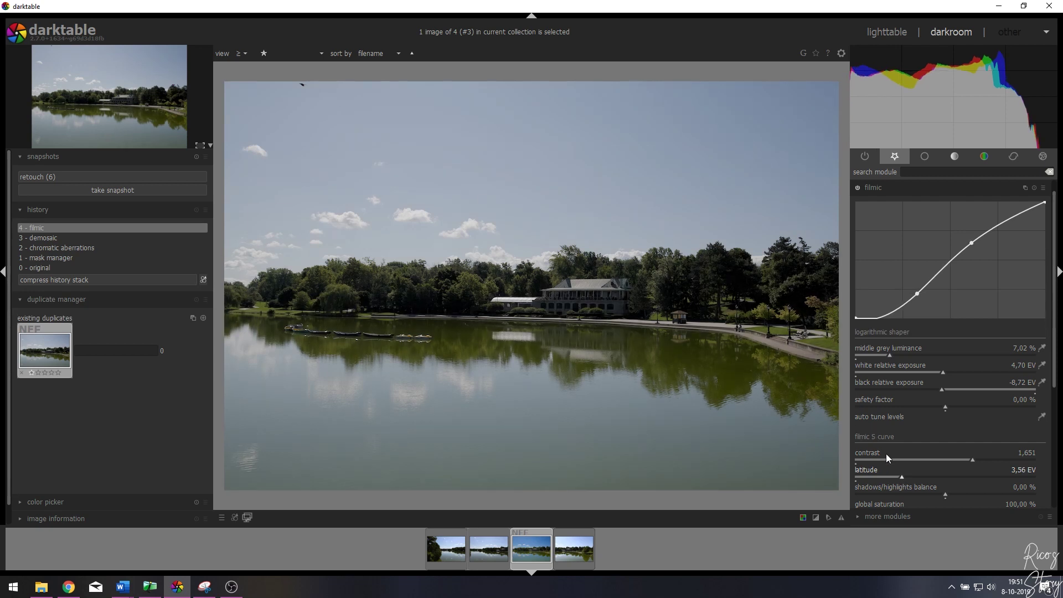
scroll(1053, 359, down, 4)
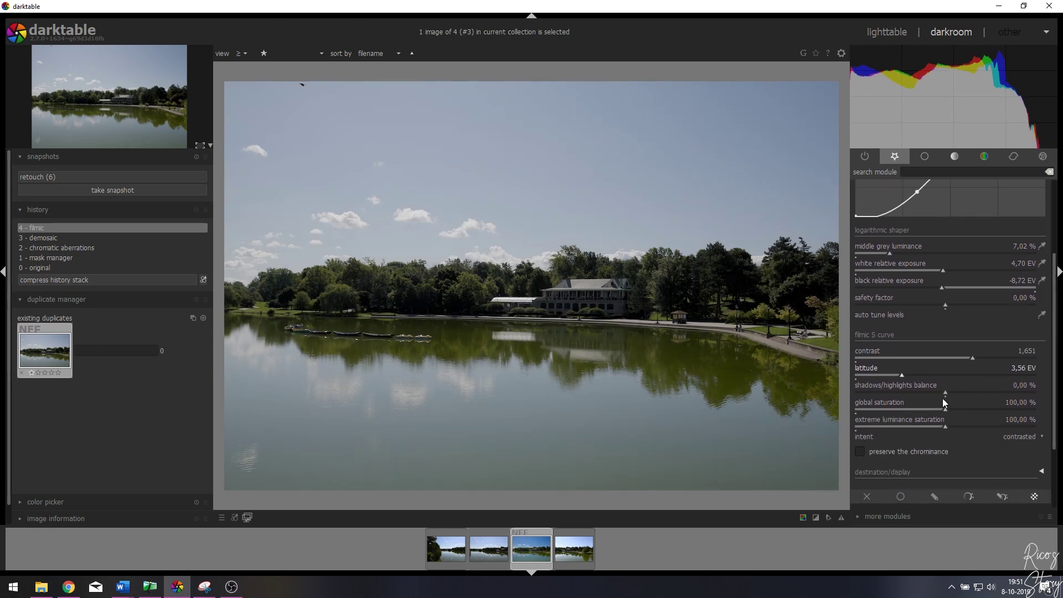
drag(945, 393, 1024, 392)
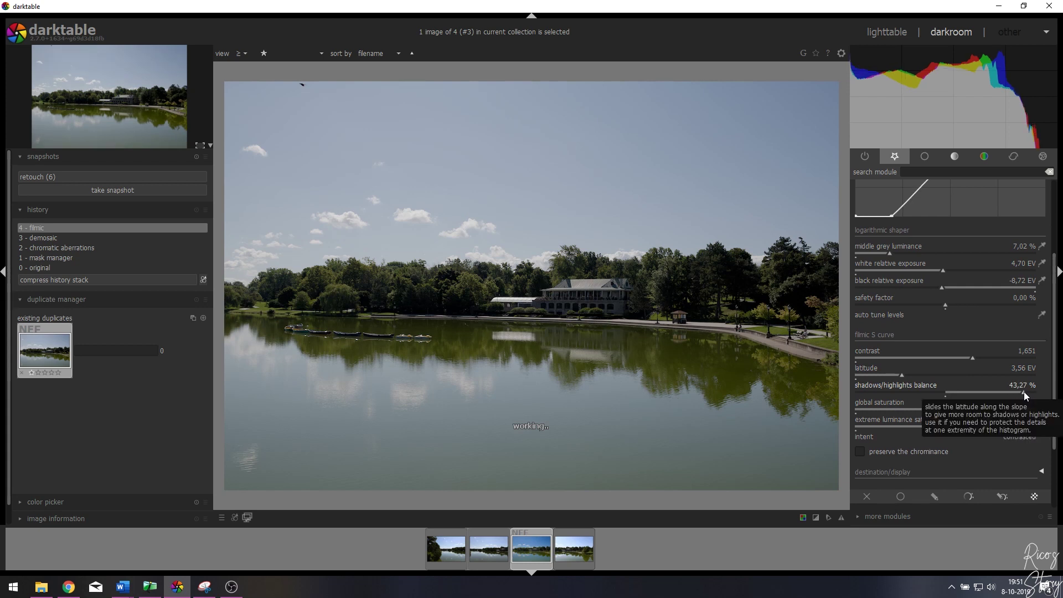
drag(1024, 390, 859, 387)
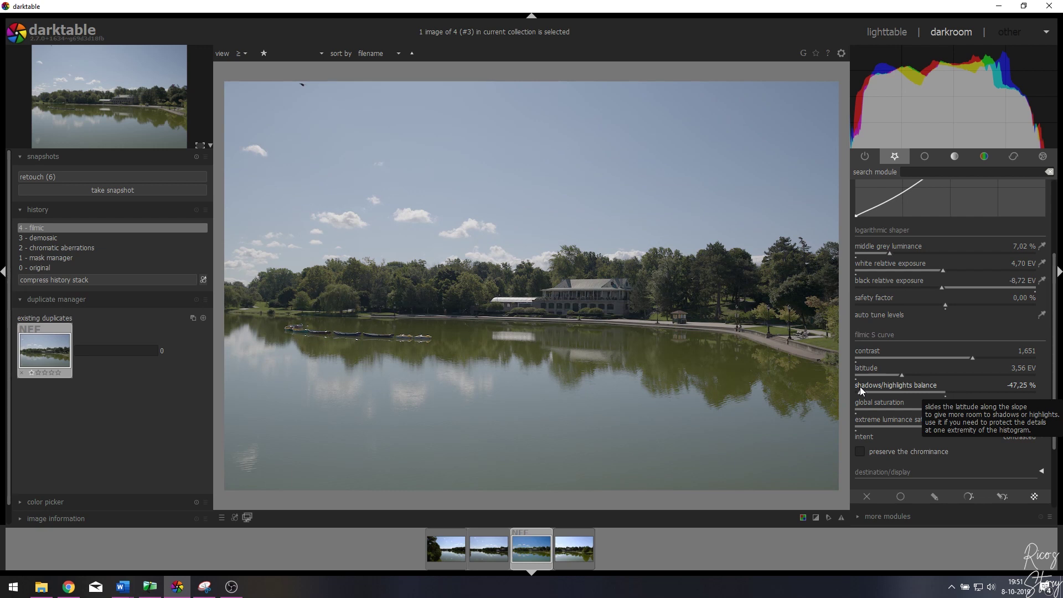
drag(859, 387, 925, 387)
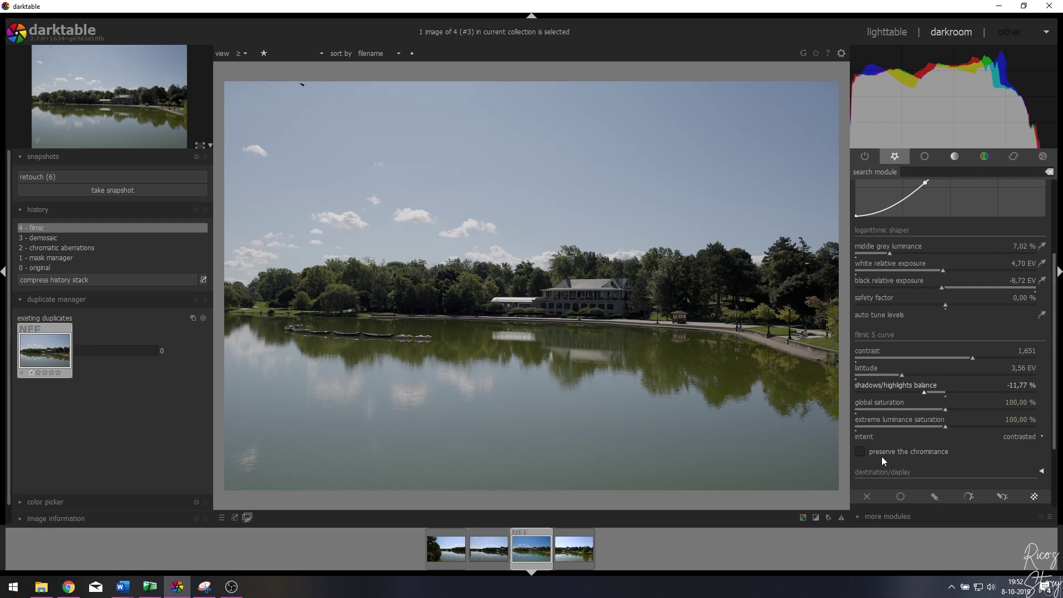
- Tick preserve the chrominance in filmic and collapse the module
click(860, 451)
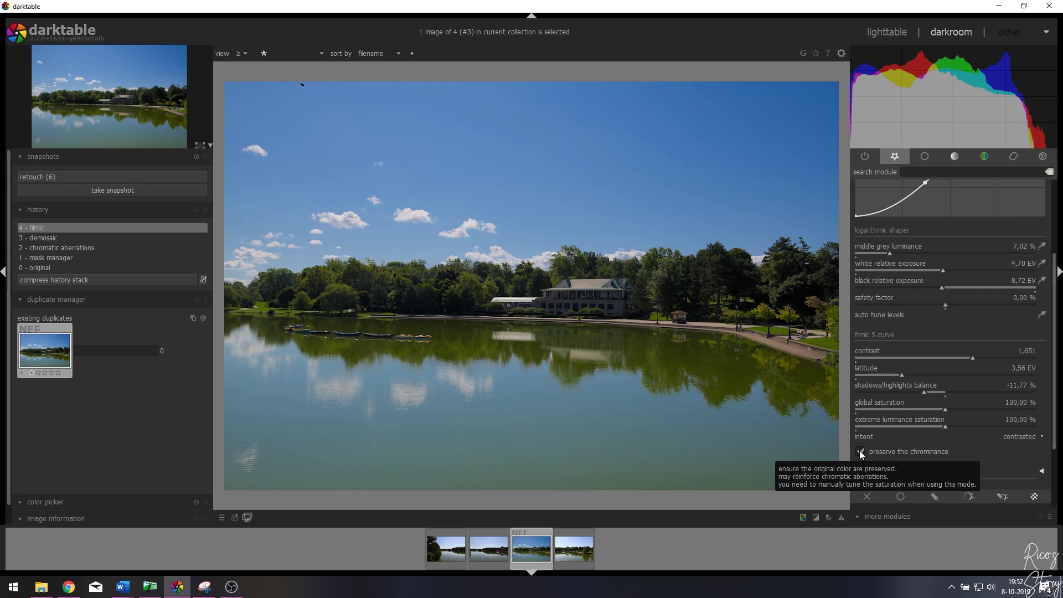
scroll(1055, 315, up, 2)
scroll(1055, 314, up, 3)
click(880, 204)
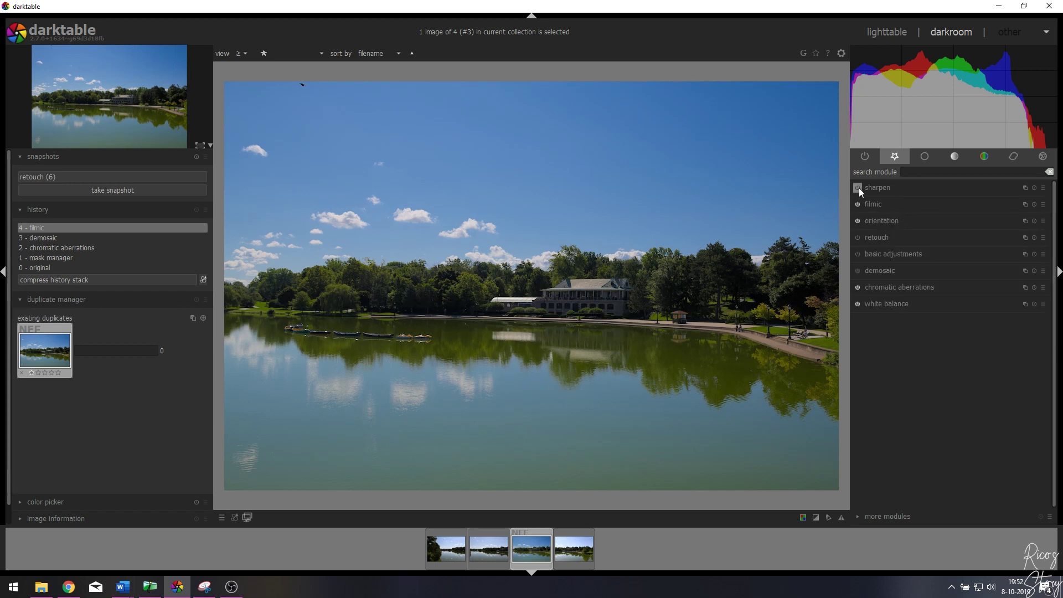
- Enable the sharpen module at defaults: radius 2,000, amount 0,500, threshold 0,500
click(858, 188)
click(887, 186)
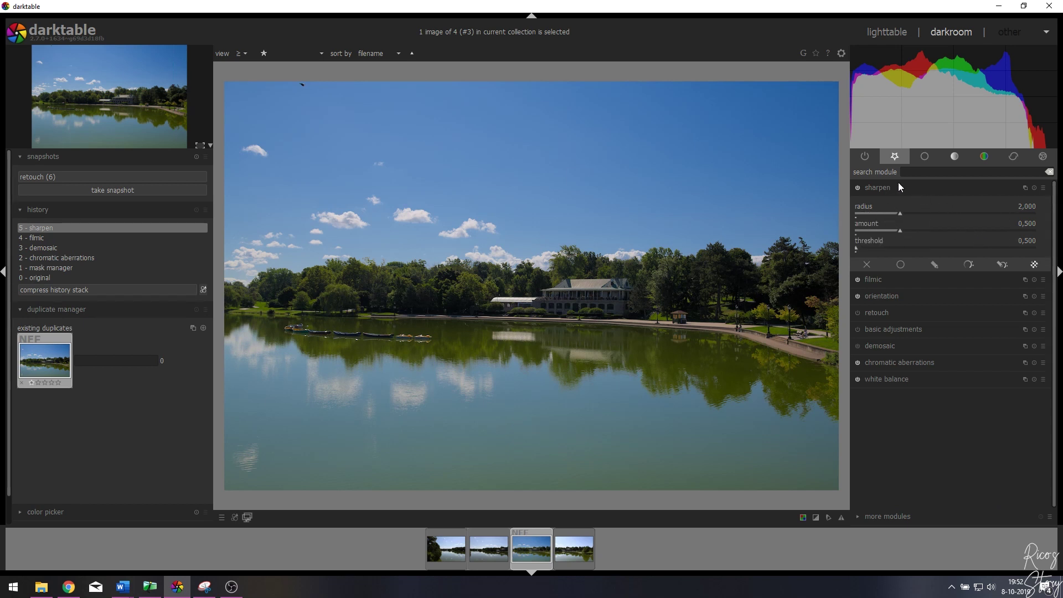
click(884, 189)
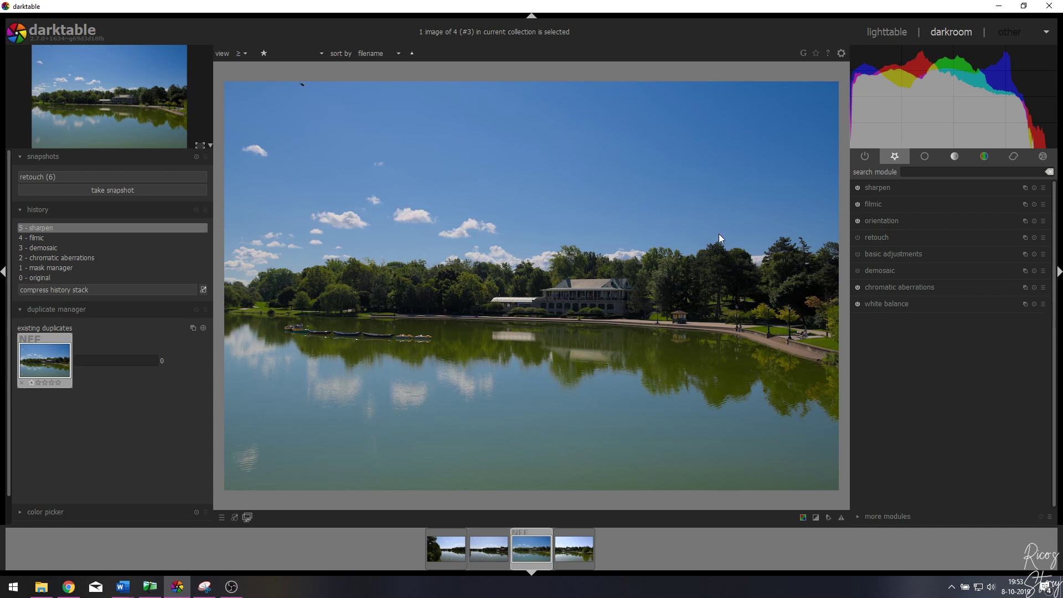
- Switch on the retouch module and raise wavelet decompose to 7 scales, merging from 7
click(889, 238)
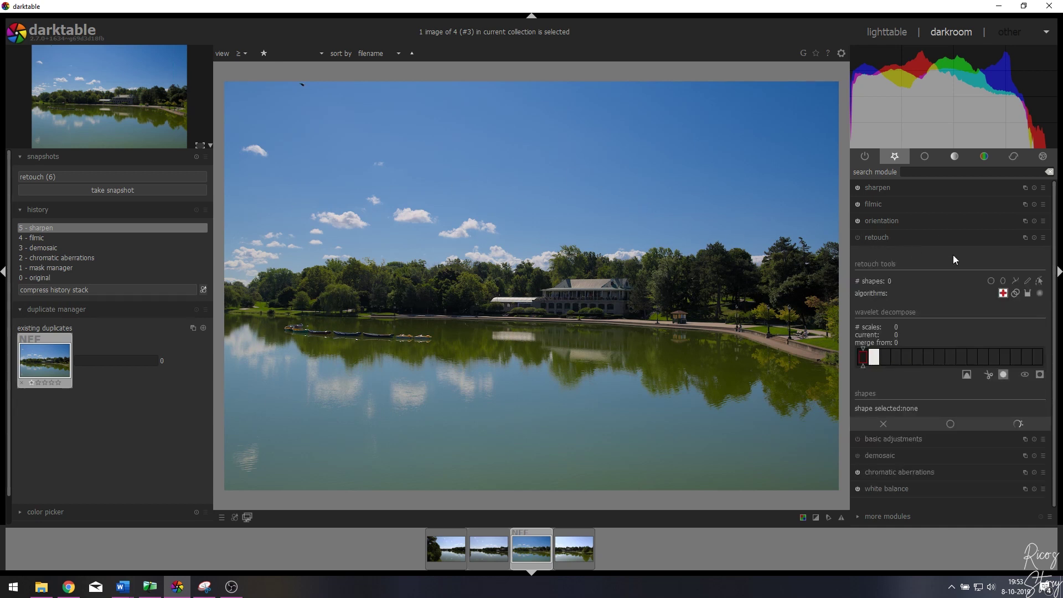
click(857, 237)
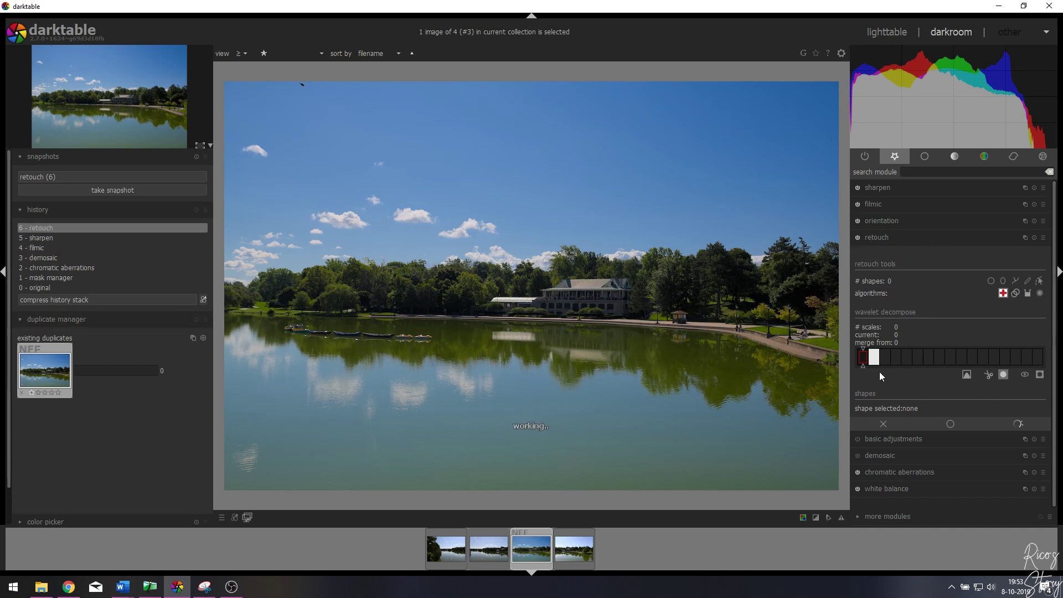
drag(862, 366, 898, 366)
scroll(934, 367, up, 1)
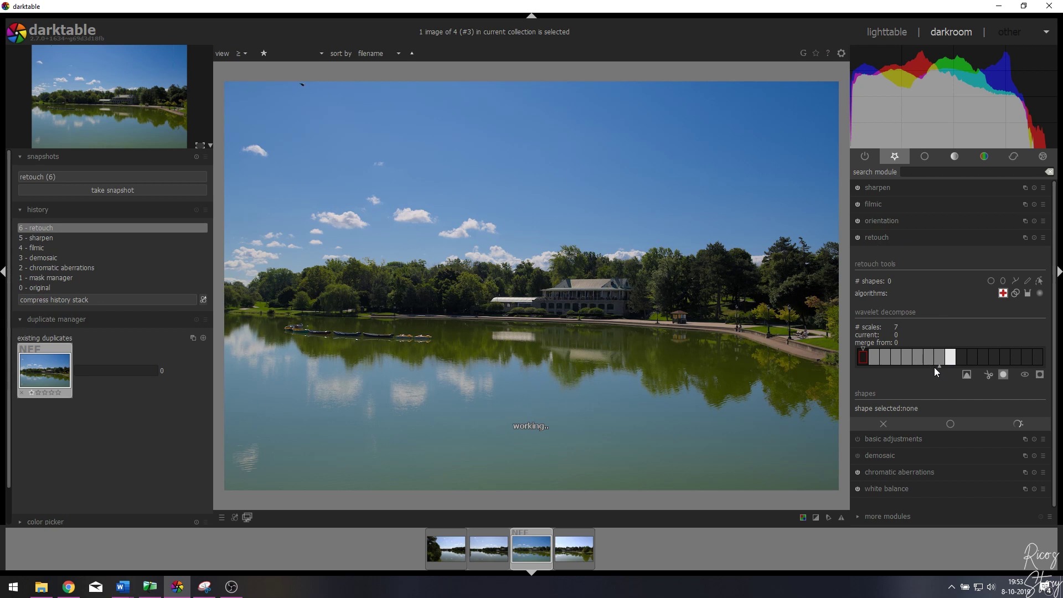
scroll(864, 347, up, 7)
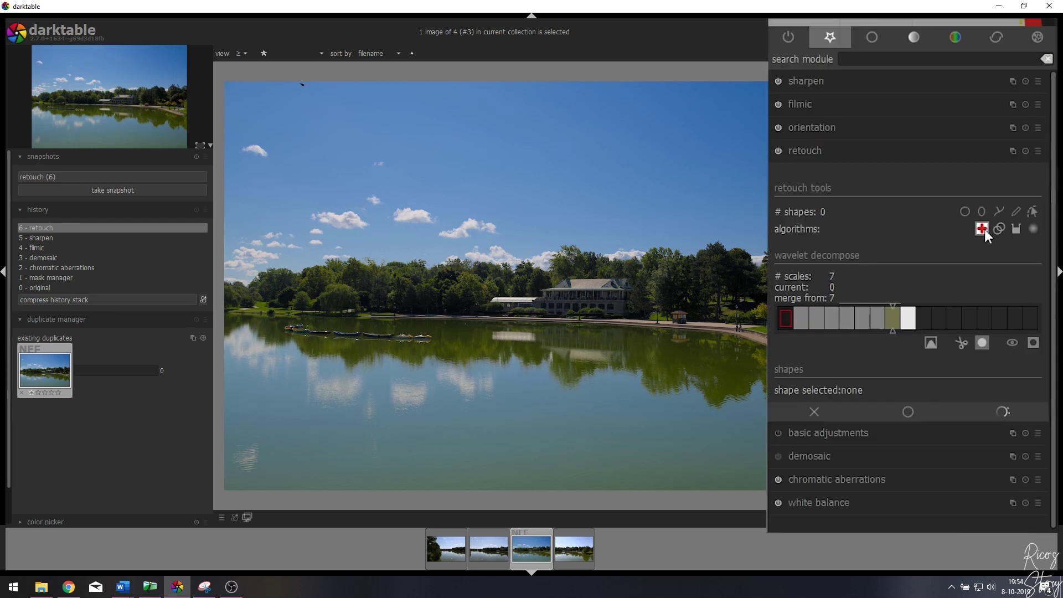
- Place two ellipse retouch shapes in the sky, the first over the small upper-left bird
click(980, 212)
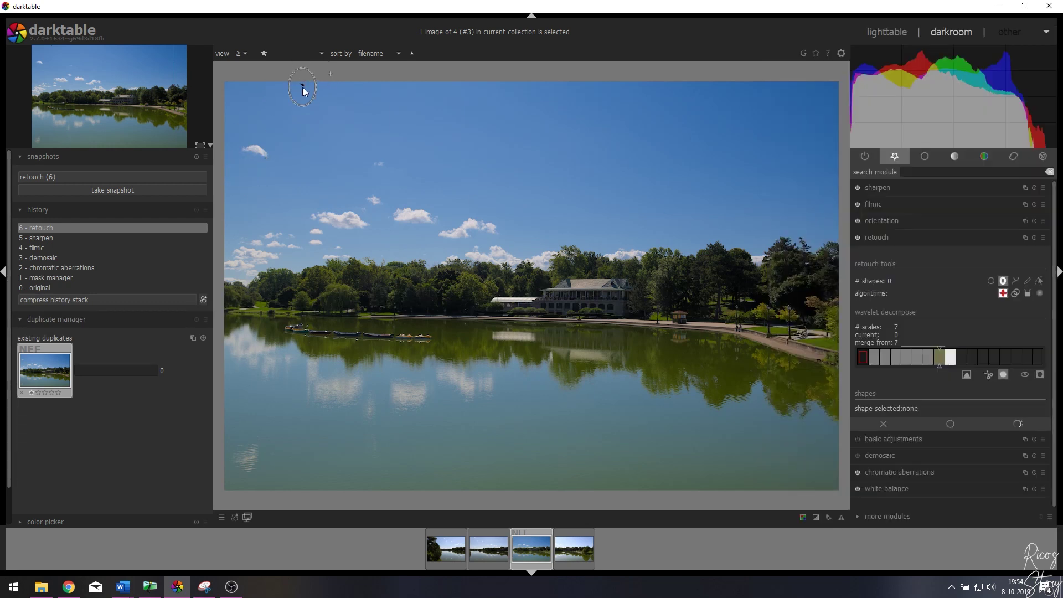
scroll(305, 88, down, 4)
click(302, 87)
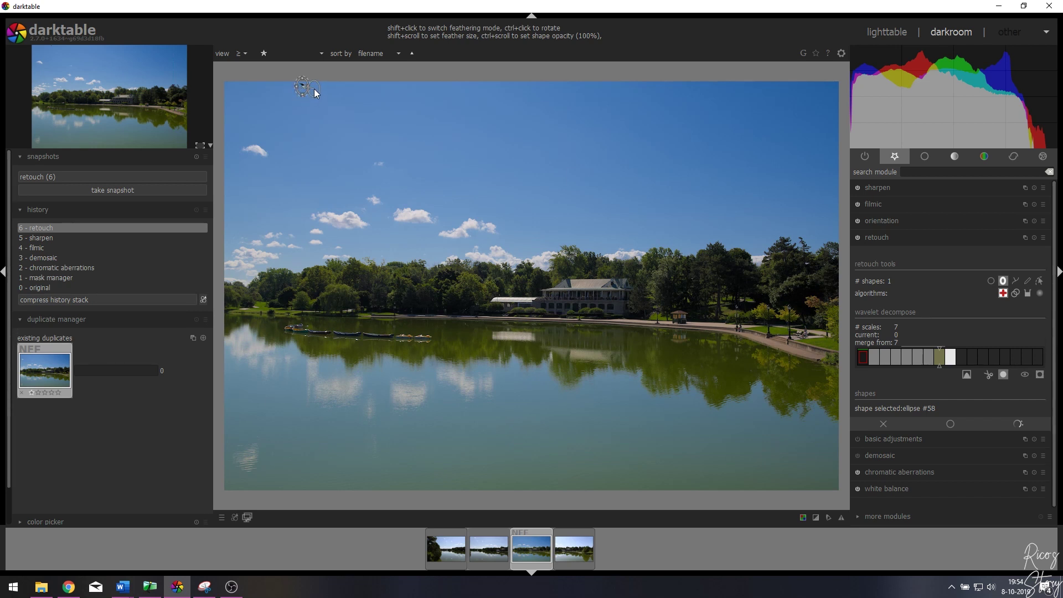
click(313, 88)
scroll(250, 149, up, 2)
click(254, 152)
click(206, 145)
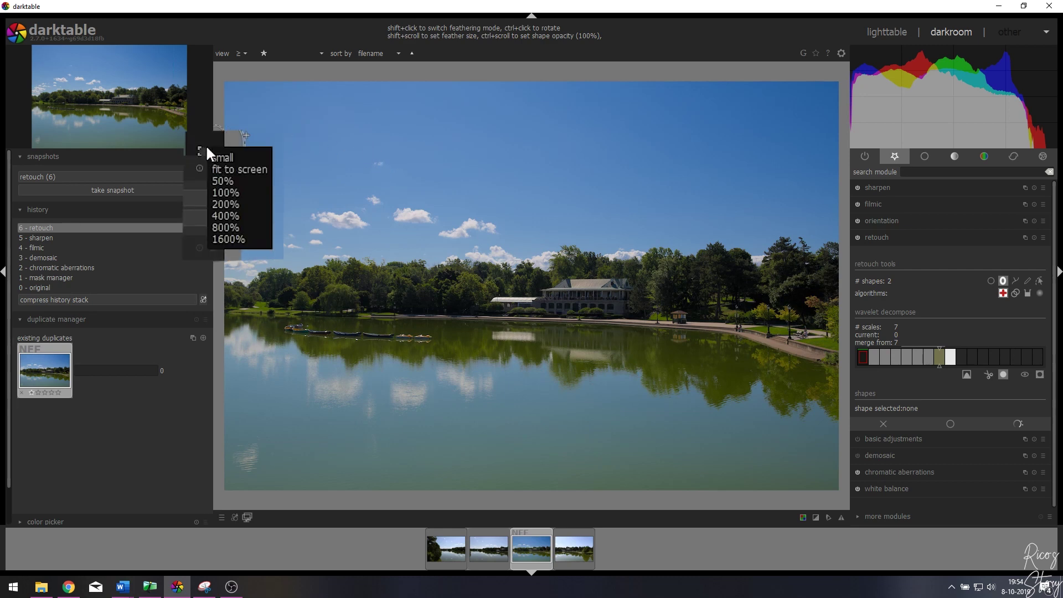
- At 100 % zoom, place a heal ellipse over the small colour-fringed cloud
click(232, 203)
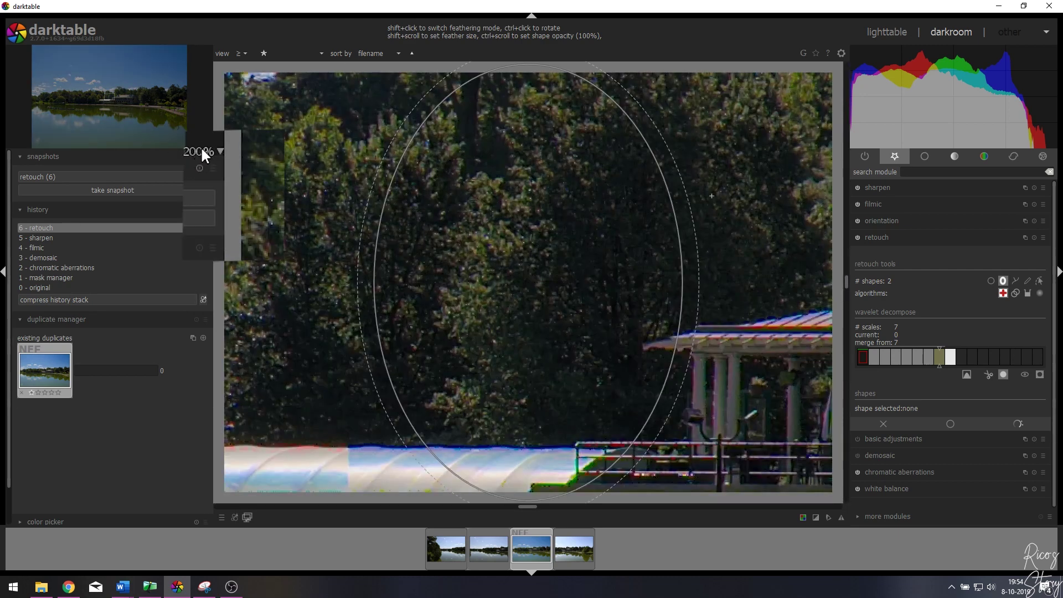
click(202, 149)
click(227, 192)
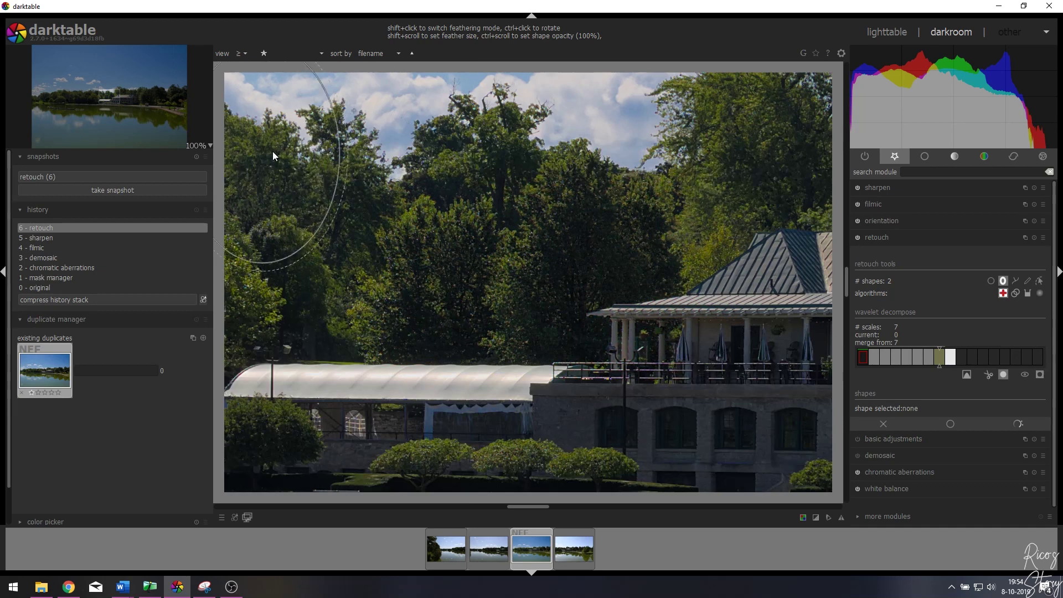
click(104, 98)
drag(88, 80, 74, 67)
scroll(445, 274, down, 10)
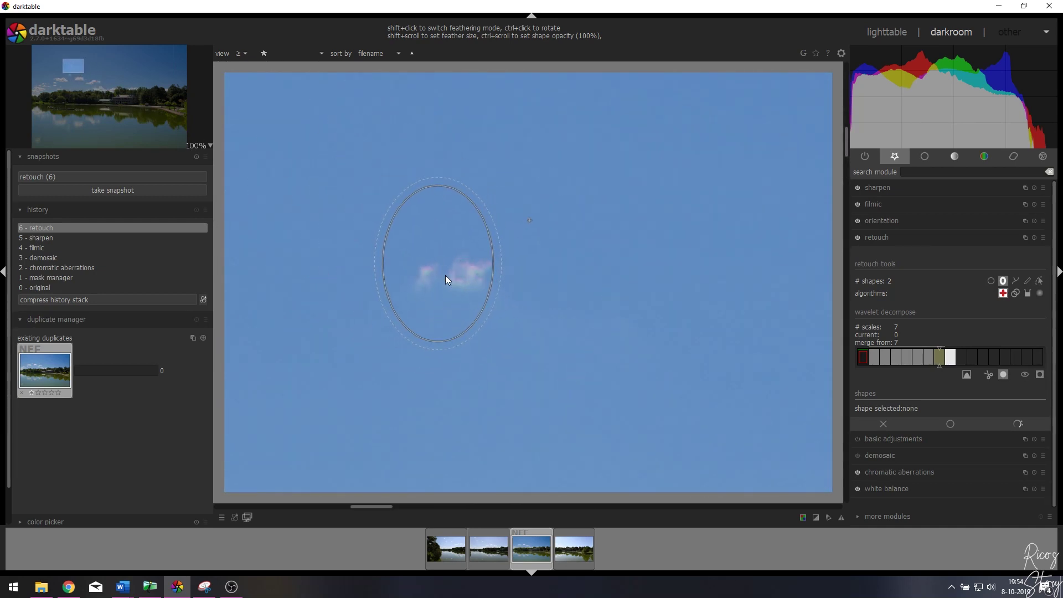
click(449, 277)
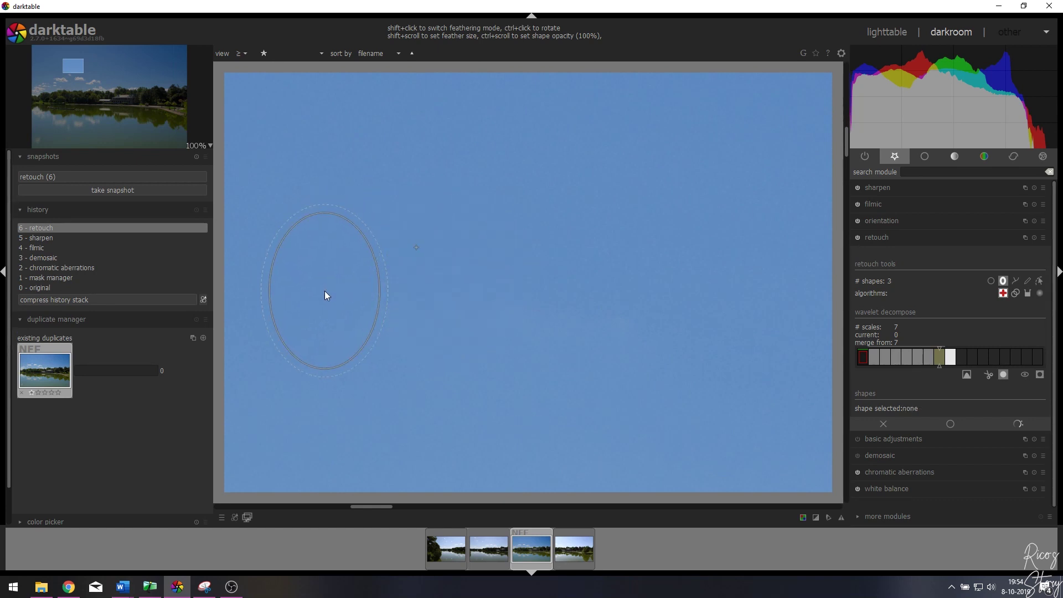
- Heal two more small clouds in the sky with ellipse spots
click(72, 68)
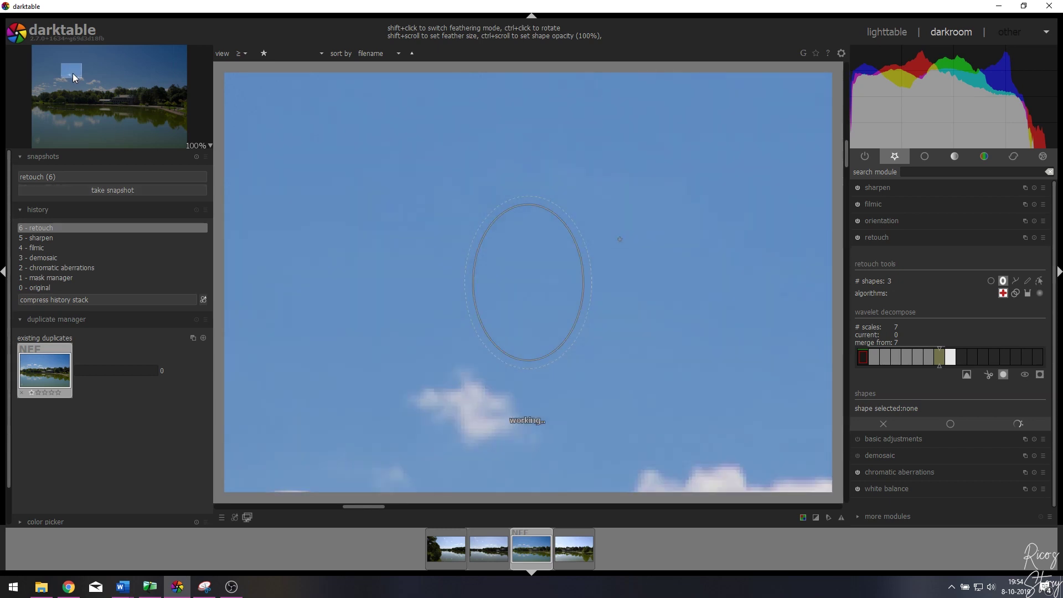
scroll(459, 290, up, 8)
scroll(479, 280, up, 3)
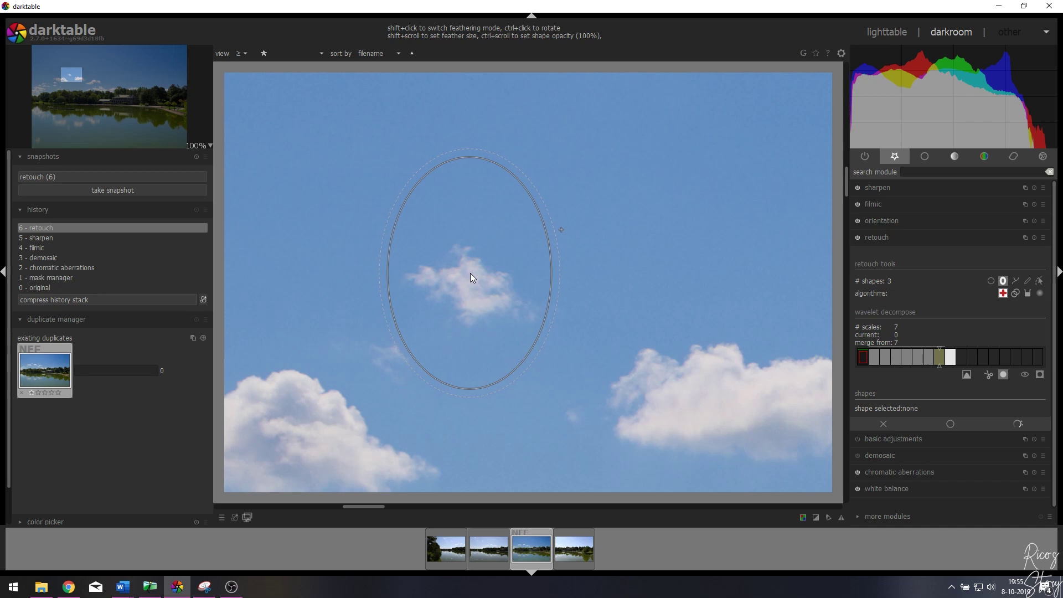
click(473, 269)
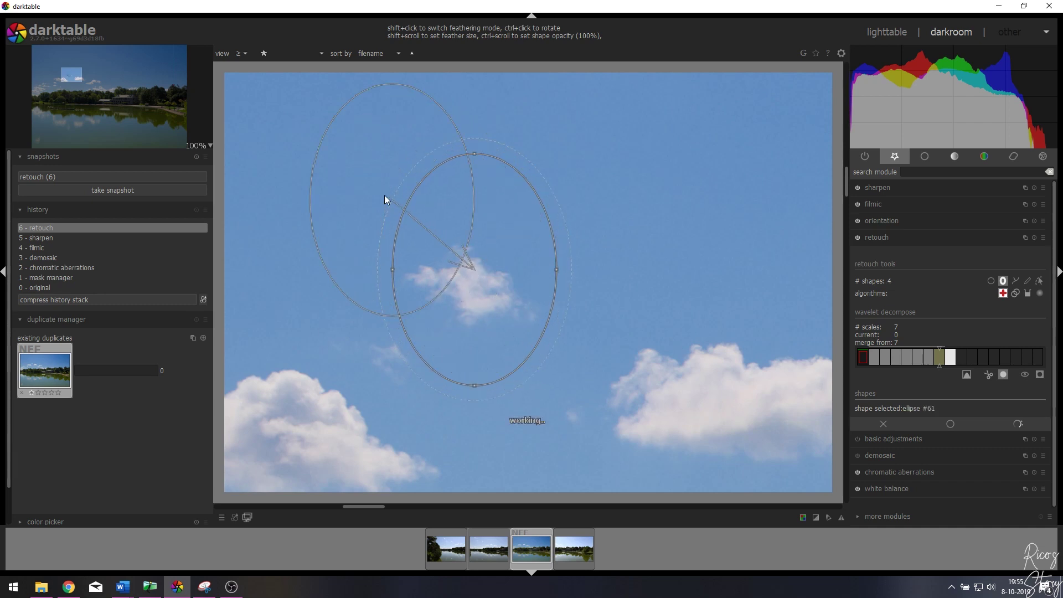
right_click(332, 175)
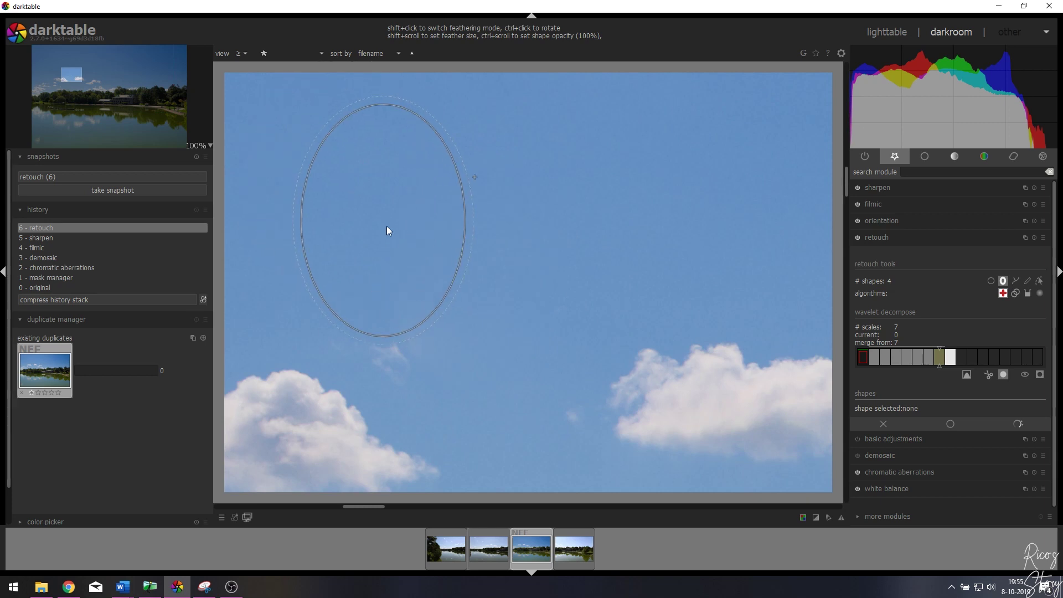
click(398, 281)
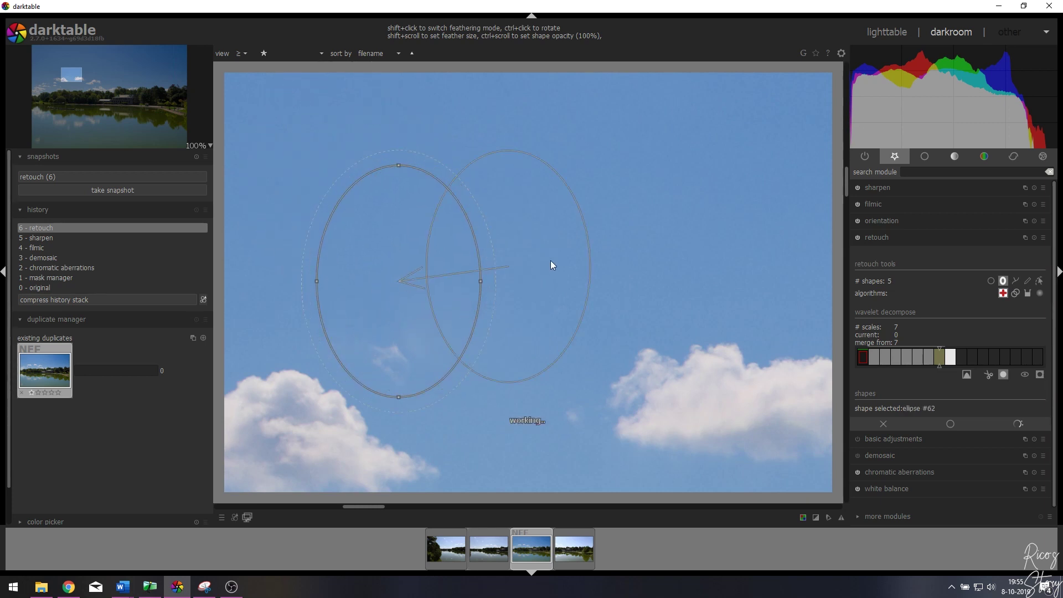
right_click(562, 253)
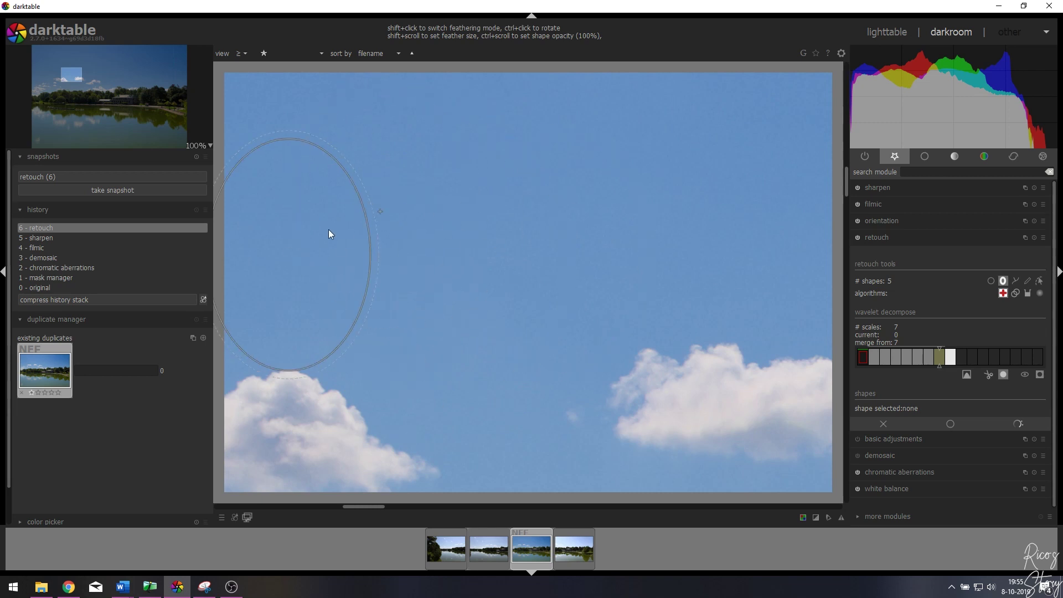
- Heal the bright ripples and a cloud reflection in the lake, then zoom to fit
drag(72, 72, 52, 148)
scroll(418, 210, up, 8)
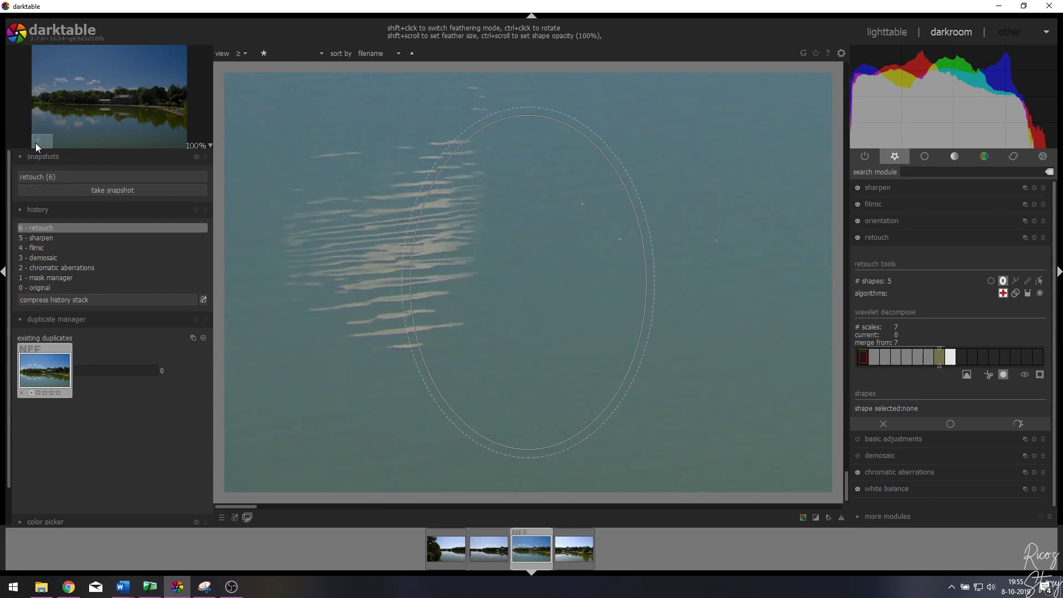
click(410, 231)
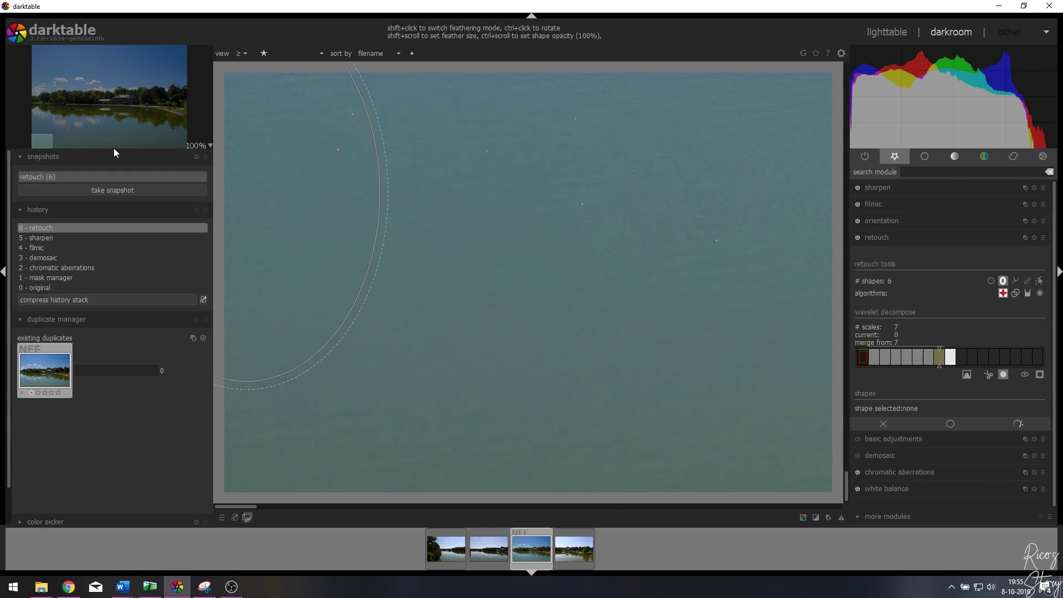
drag(52, 145, 70, 125)
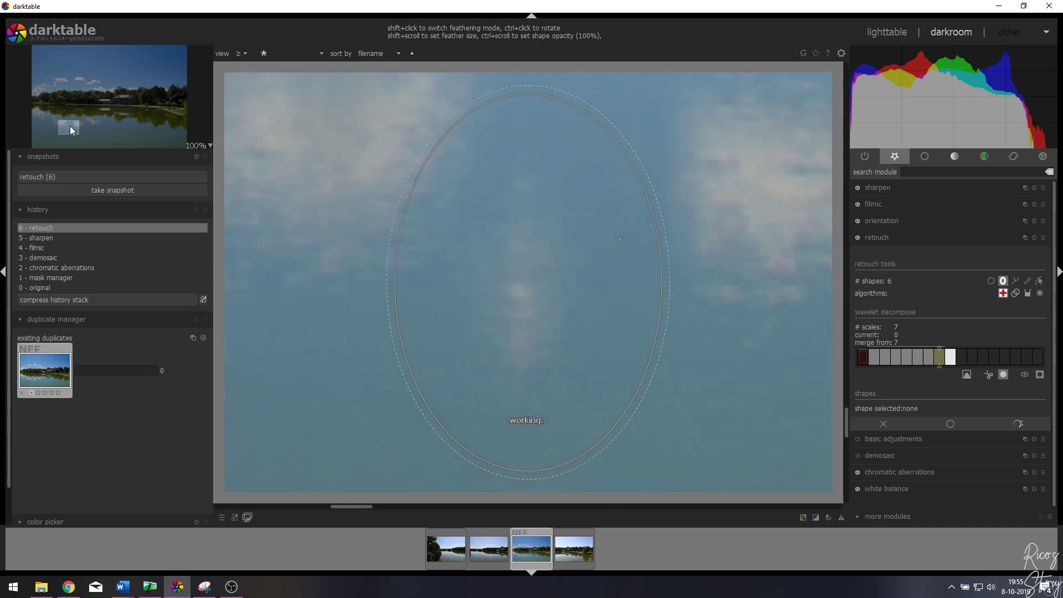
scroll(514, 304, down, 5)
click(542, 274)
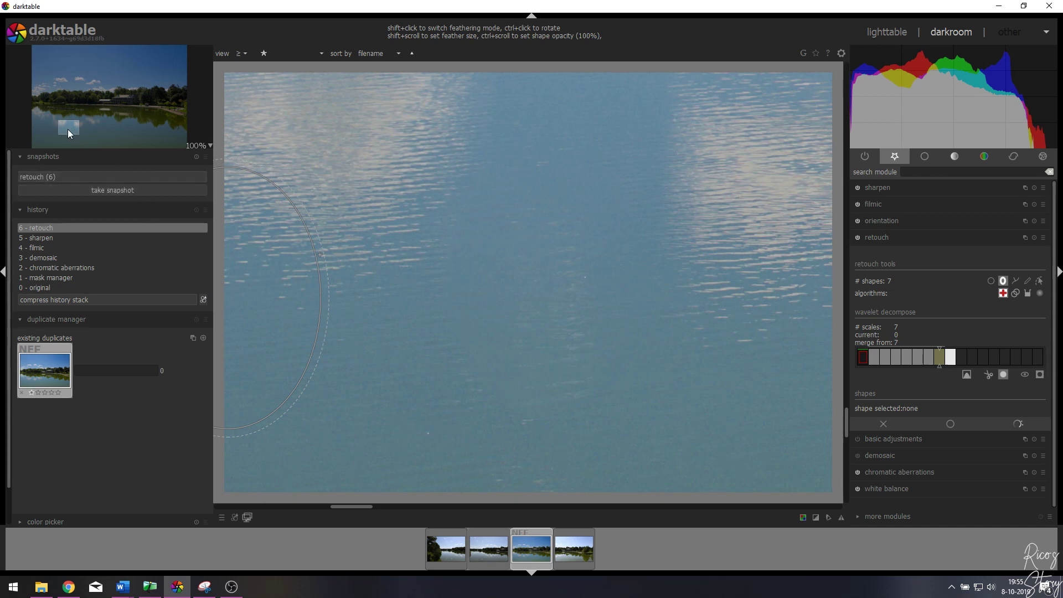
click(194, 146)
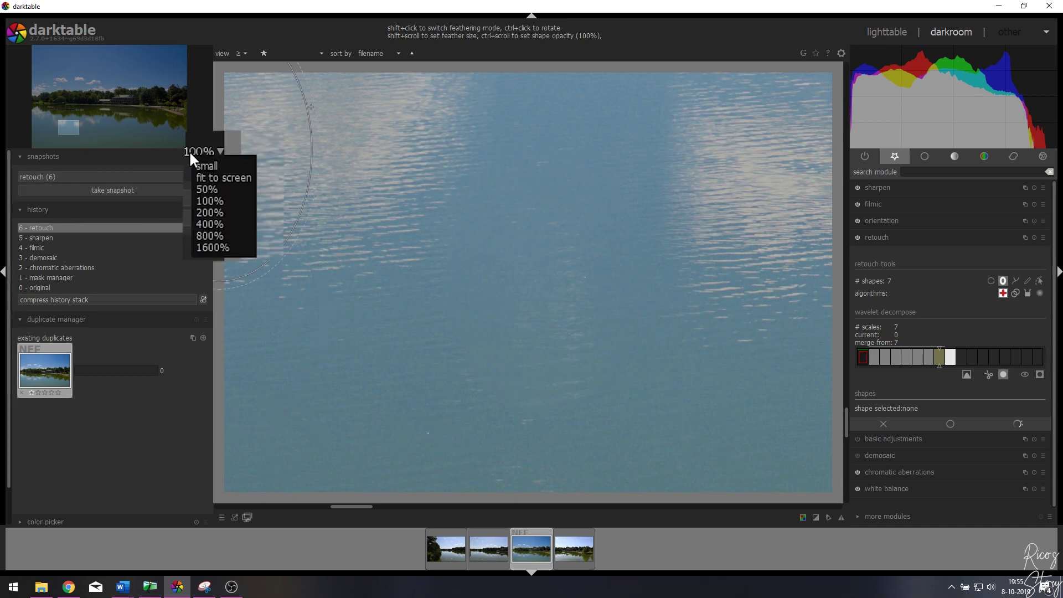
click(211, 177)
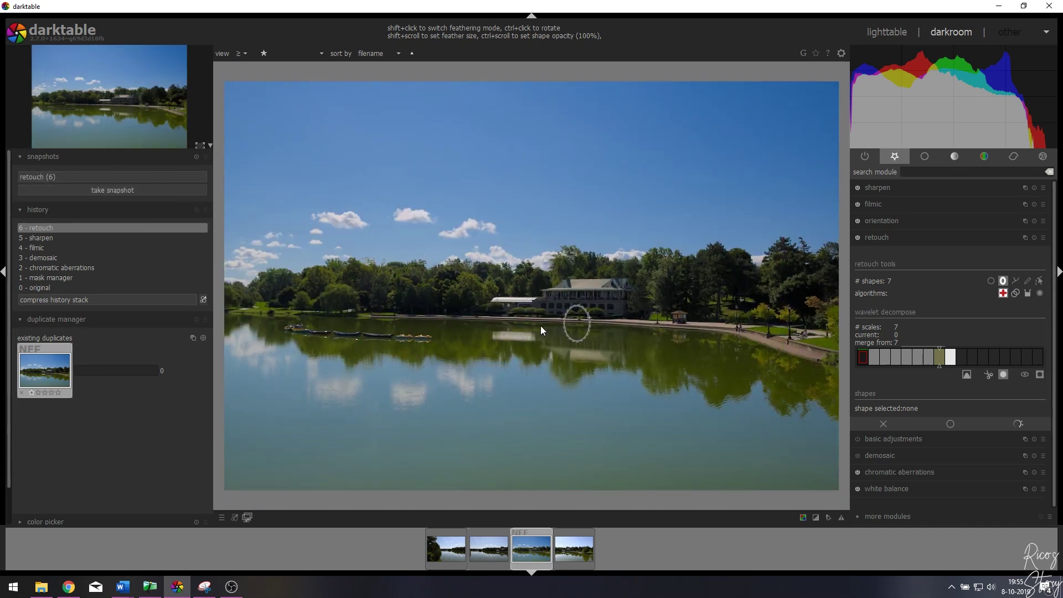
- Add a final heal spot to the lake photo, show the shapes, fold retouch, and begin a new style
click(375, 446)
click(1031, 212)
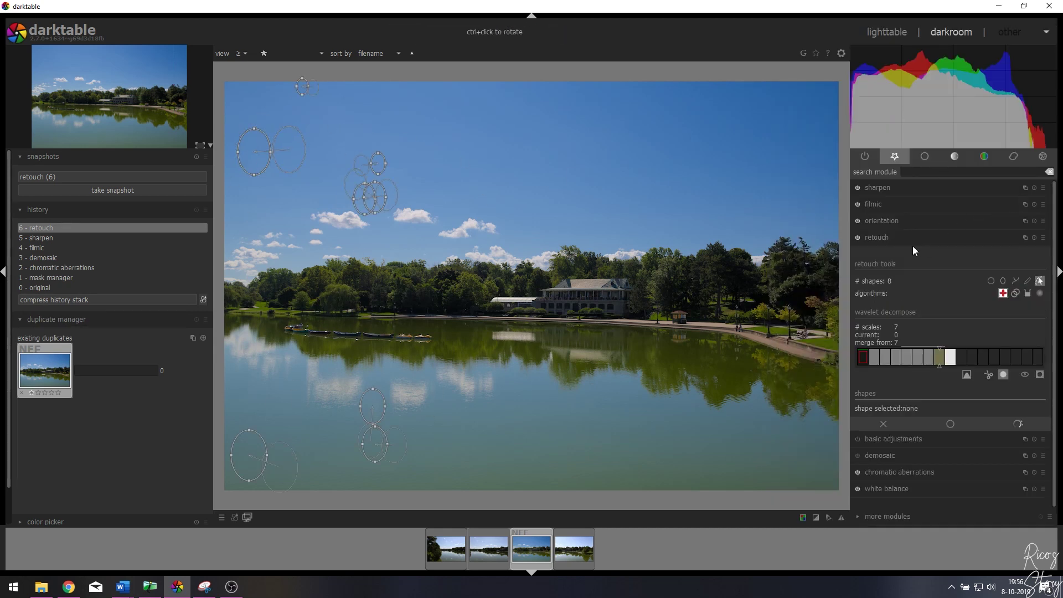
click(890, 238)
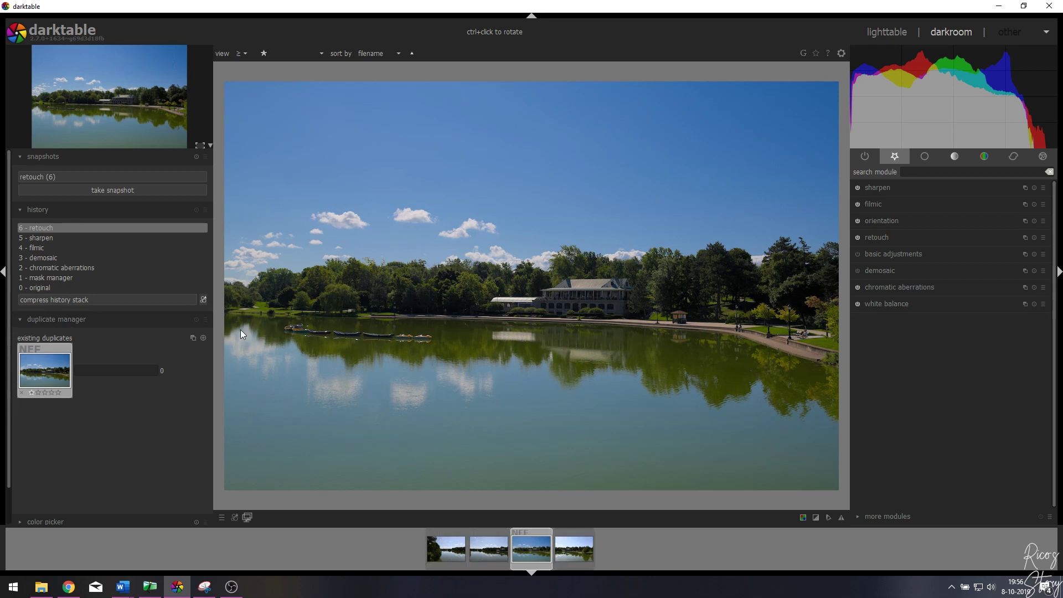
click(203, 299)
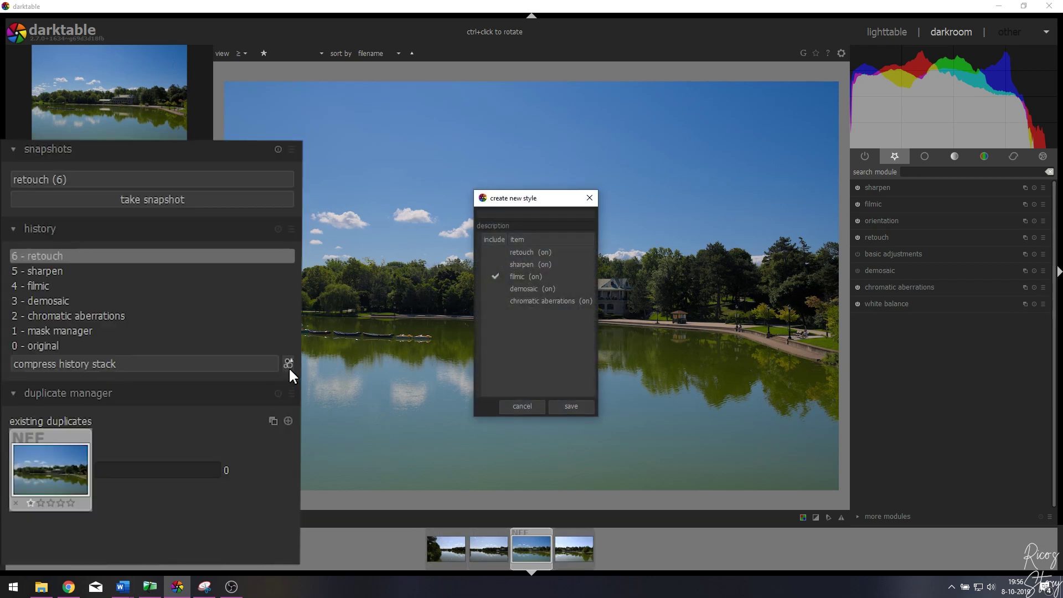
- Save the style as 'Landscape' with retouch, sharpen, filmic, demosaic and chromatic aberrations all included
text(La)
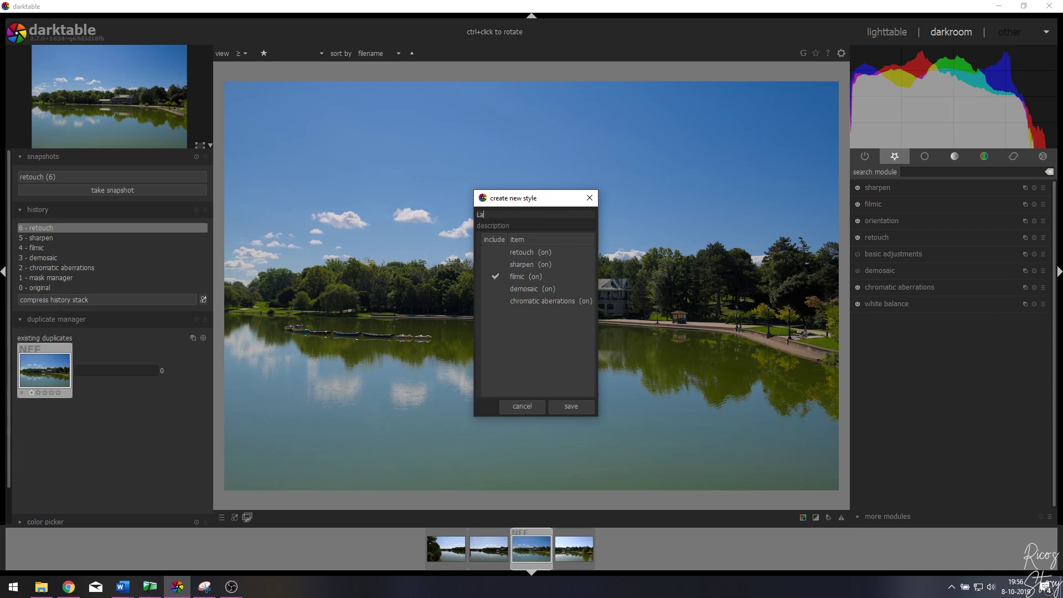
text(ndscape)
click(495, 288)
click(496, 301)
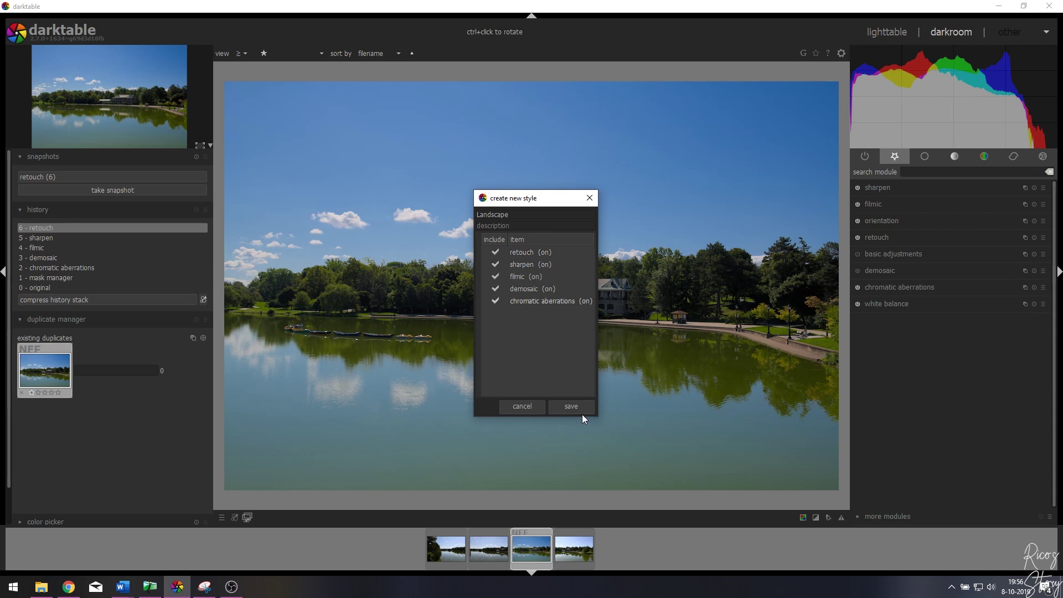
click(521, 406)
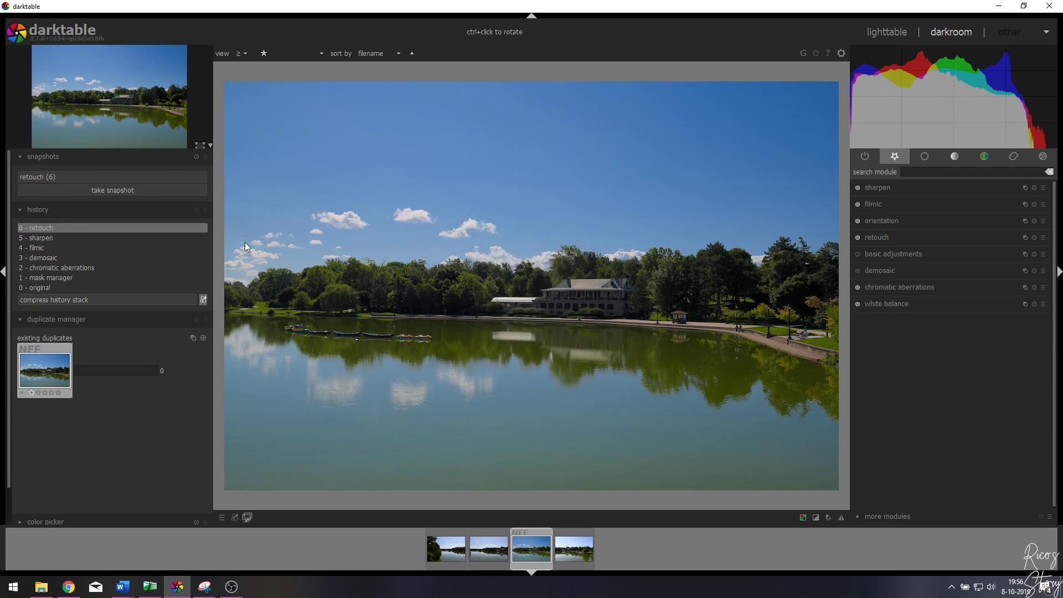
- In lighttable, apply the Landscape Bright Weather style to lake photos 1, 2 and 4
click(887, 33)
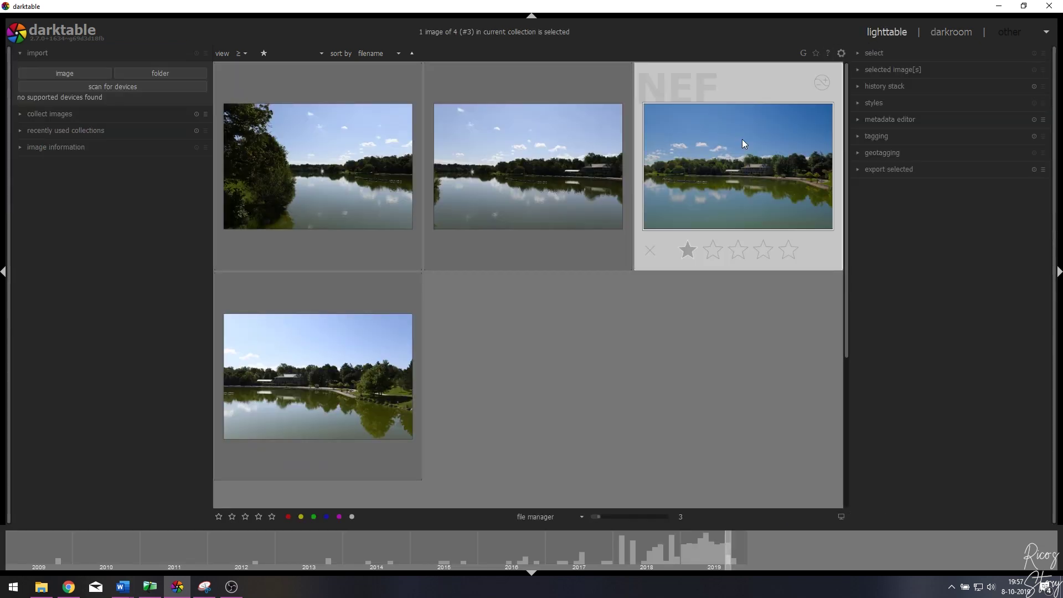
click(310, 149)
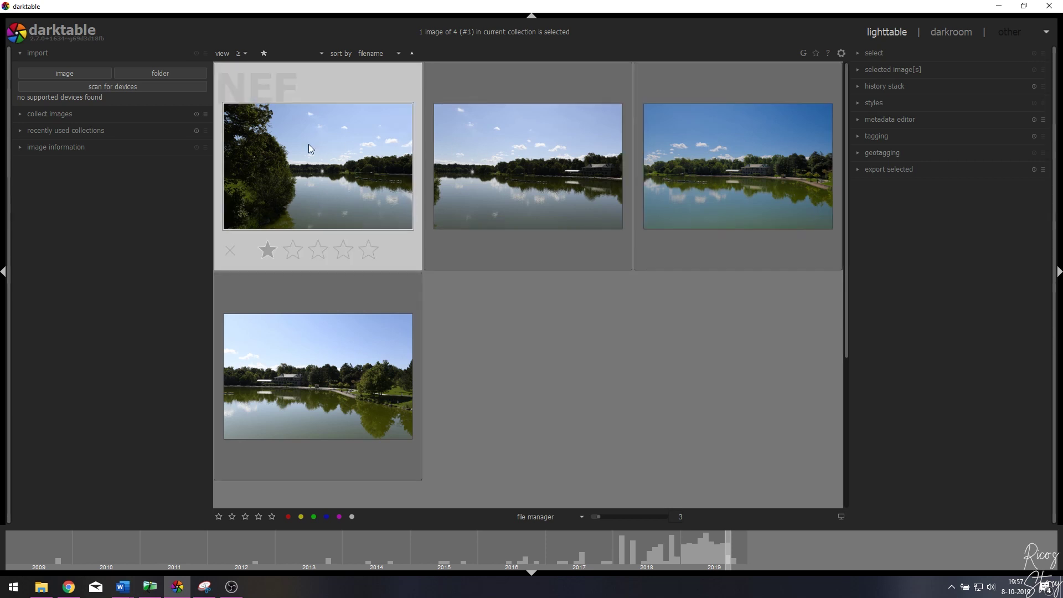
ctrl+click(526, 149)
ctrl+click(364, 359)
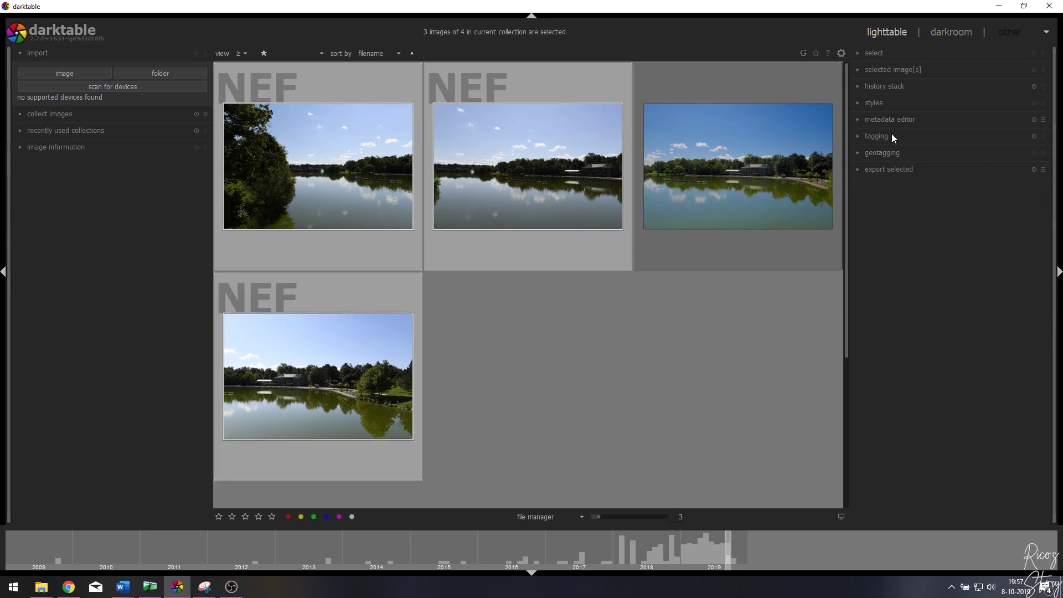
click(879, 106)
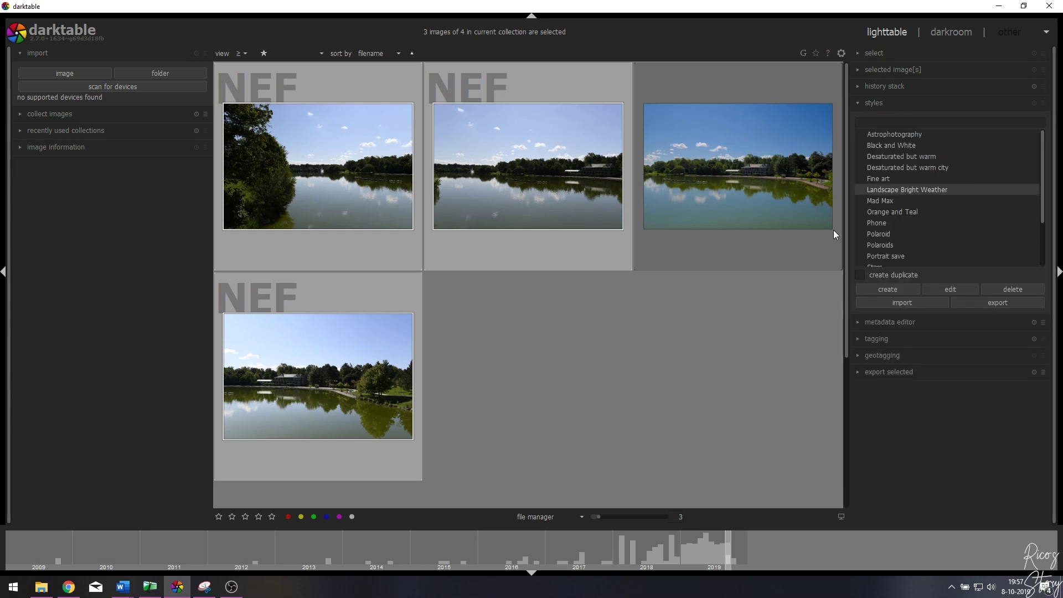
double_click(911, 190)
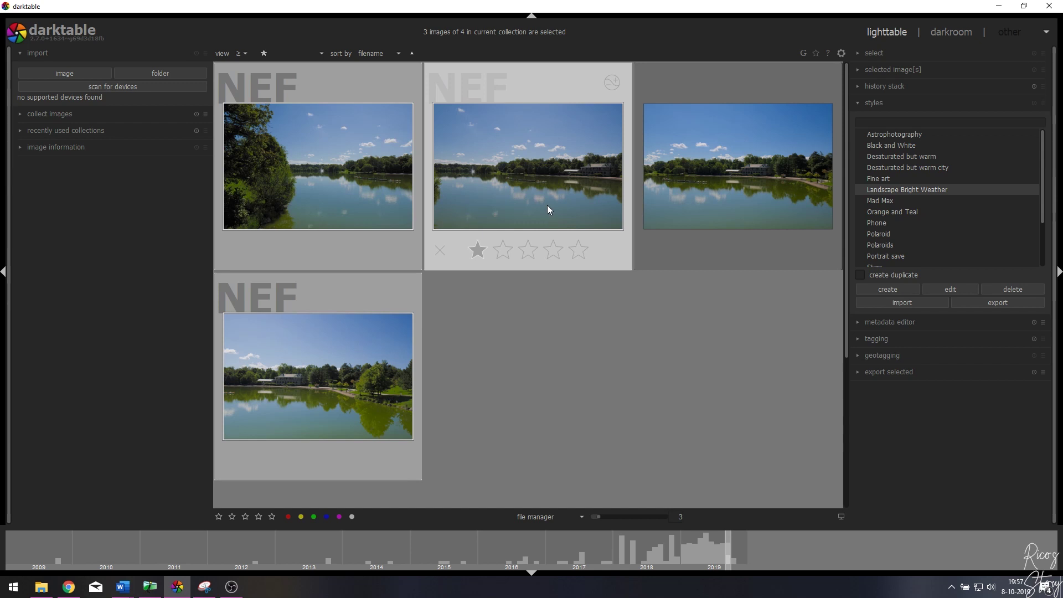
- Enable basic adjustments on the second lake photo and set its saturation to 0.20
click(533, 177)
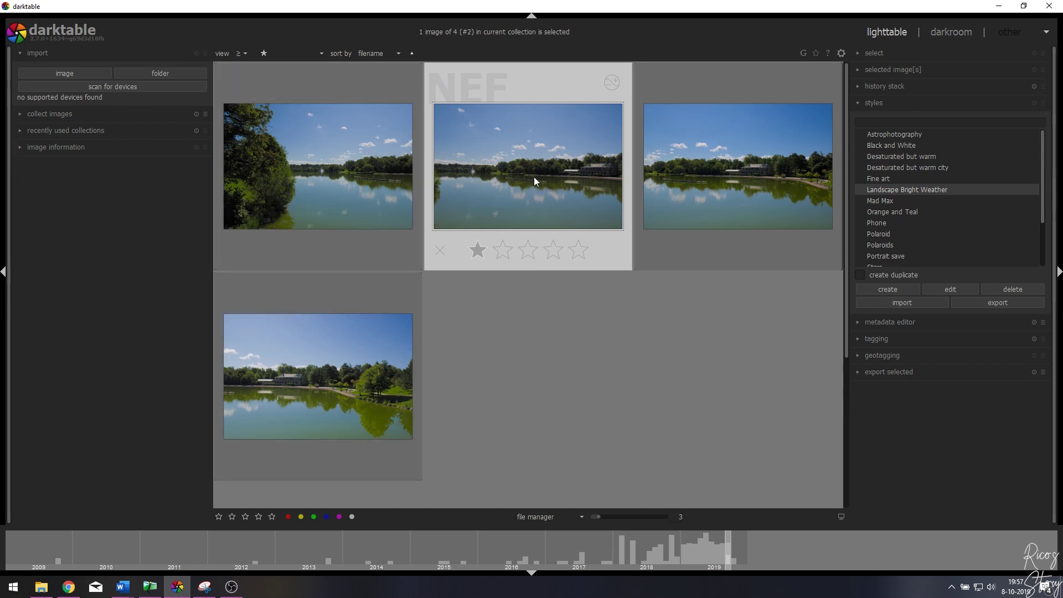
double_click(533, 177)
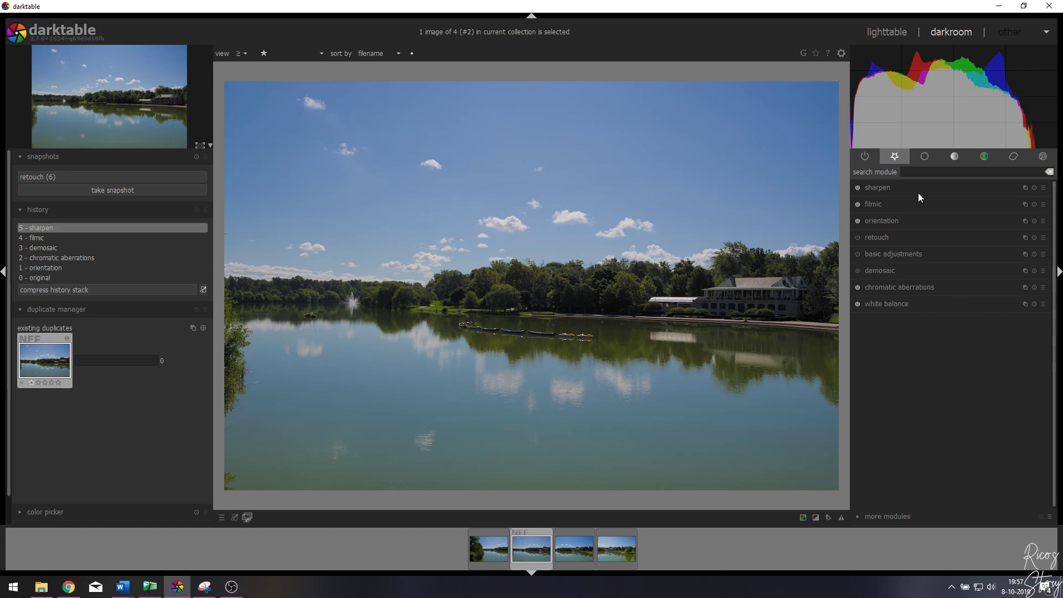
click(892, 255)
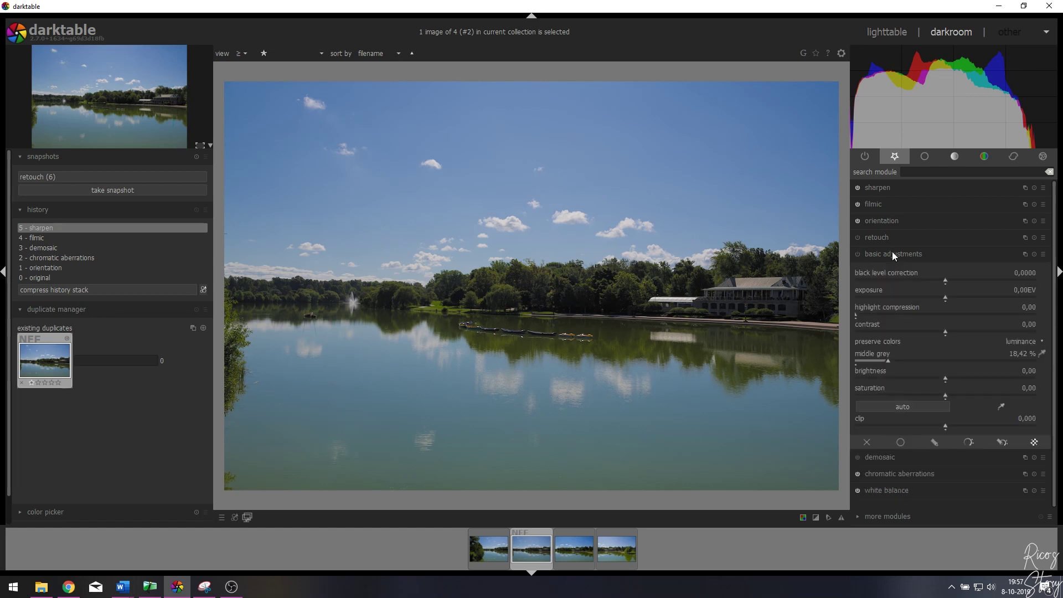
click(858, 254)
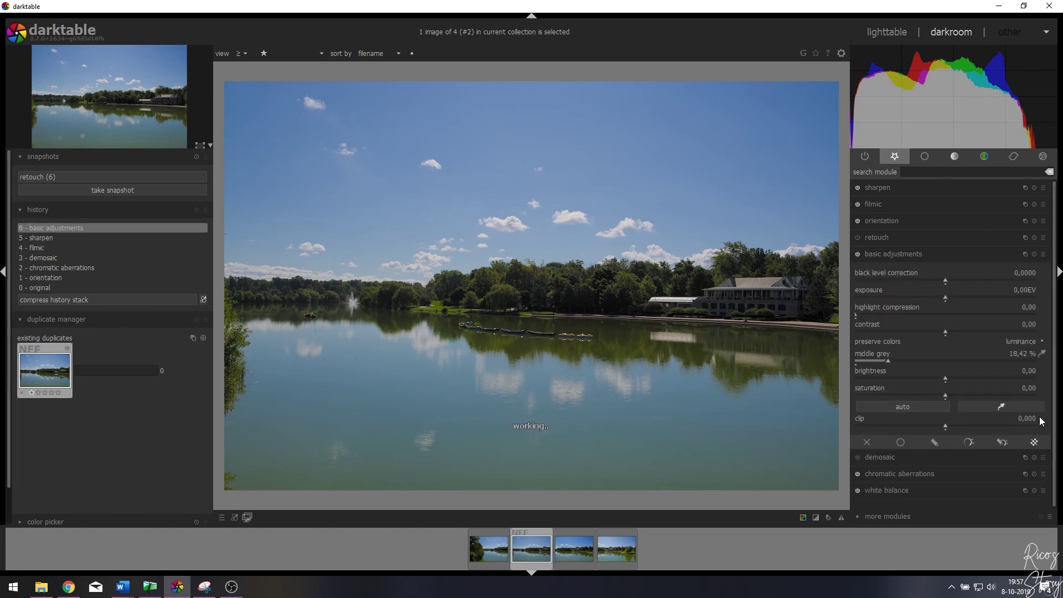
right_click(1027, 390)
text(0.)
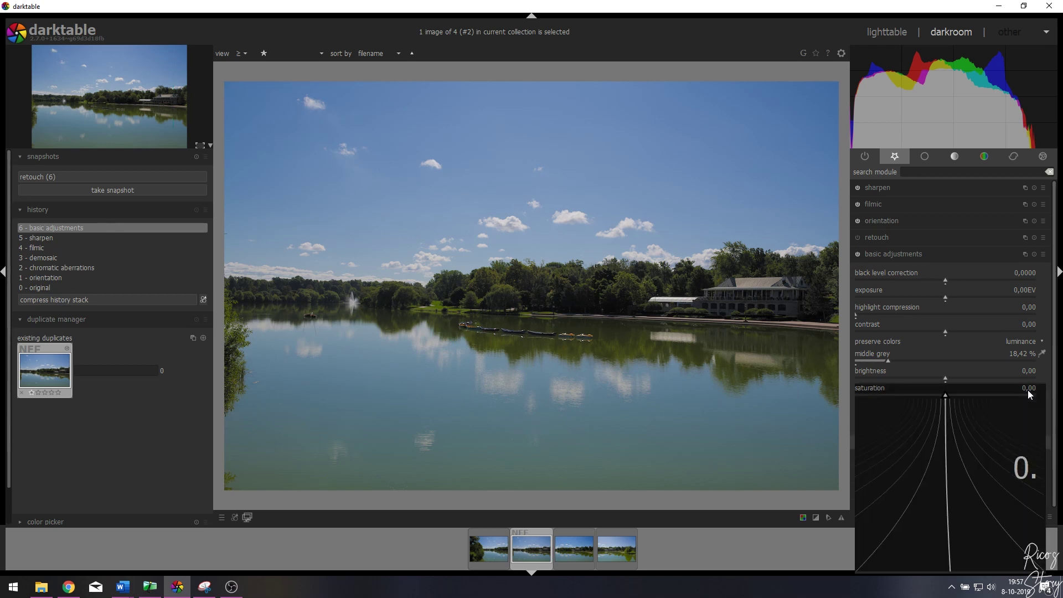
text(15)
key(Return)
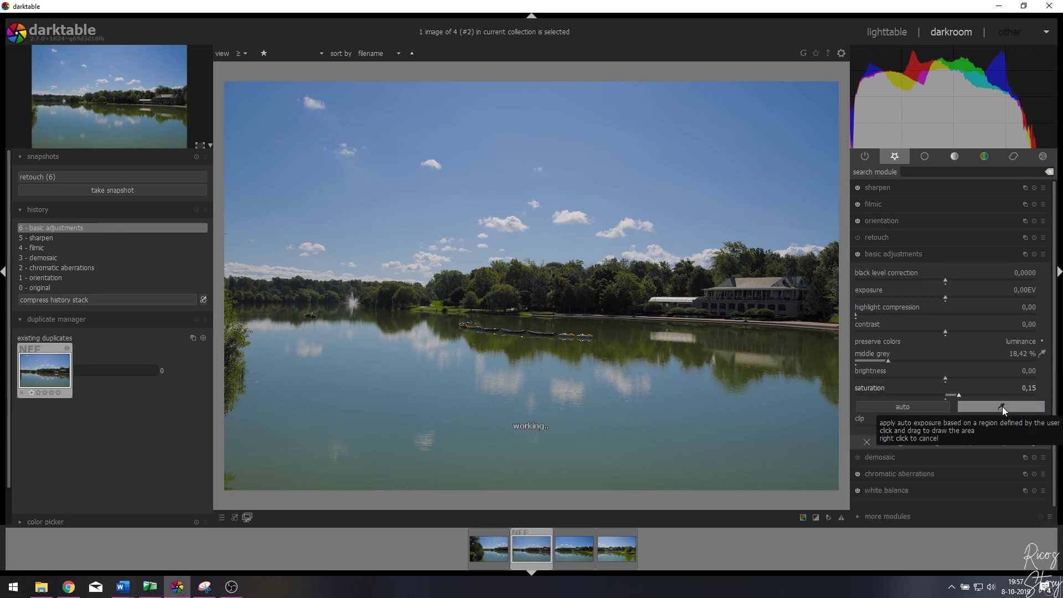
right_click(1028, 387)
text(0.2)
key(Return)
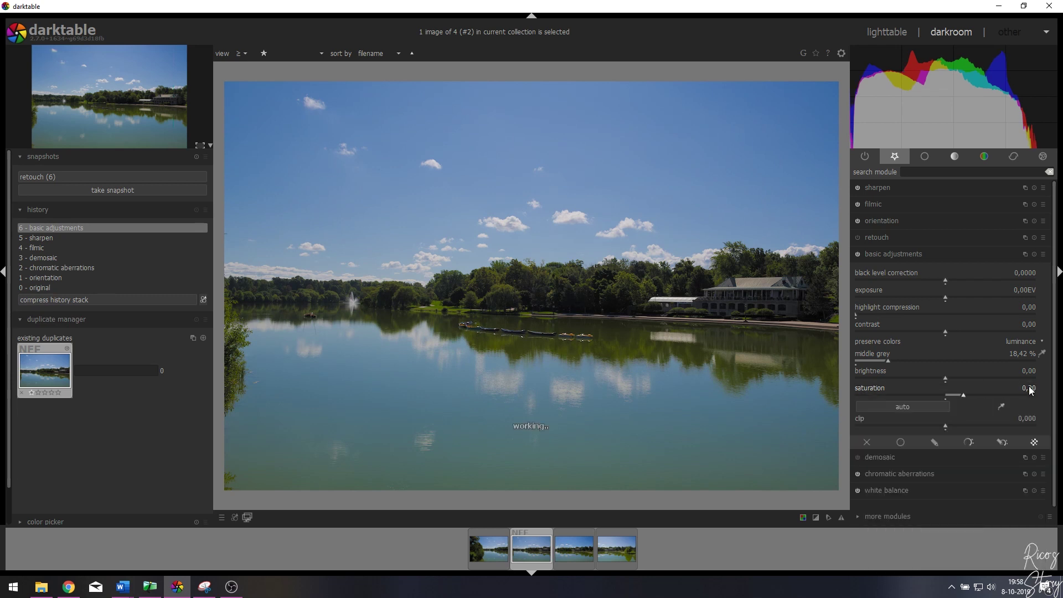
click(905, 256)
- Set basic adjustments saturation to 0.20 on the first lake photo with the tree
click(875, 36)
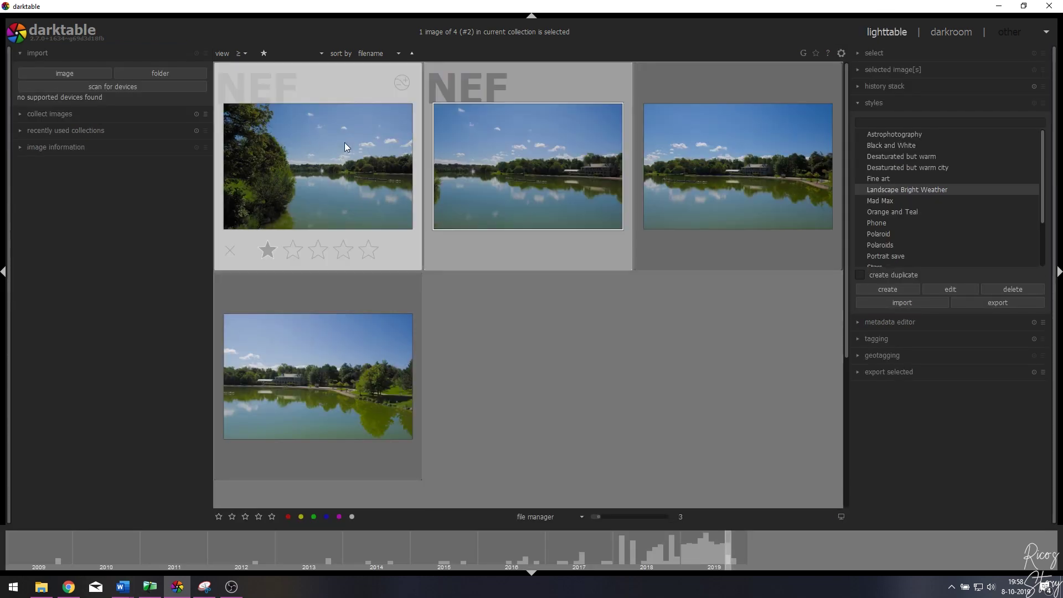
click(320, 160)
double_click(321, 159)
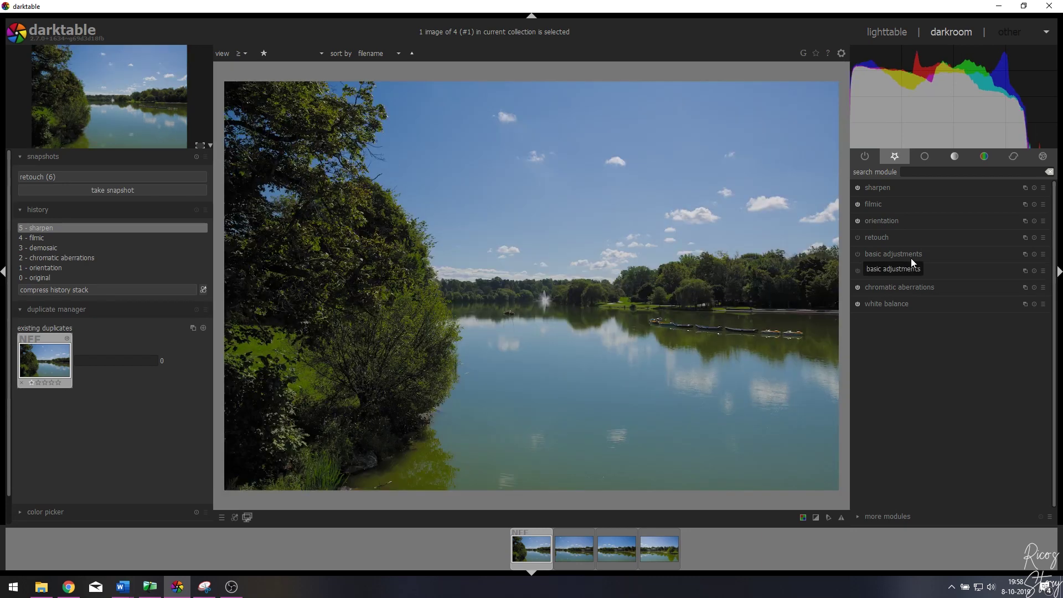
click(911, 256)
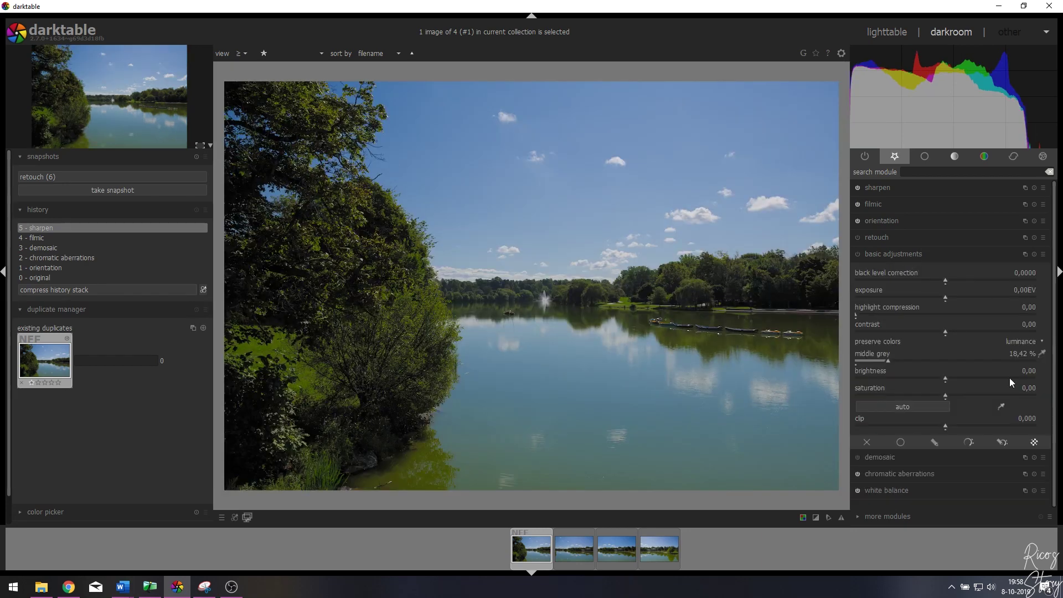
right_click(1026, 390)
text(0.2)
key(Return)
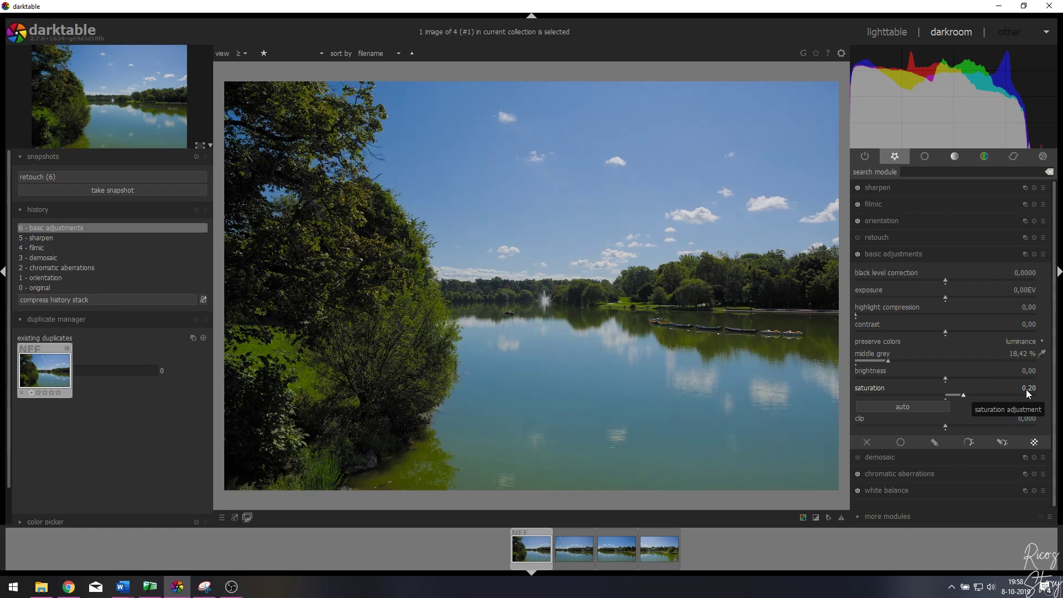
- Select all four photos in lighttable and show the export selected settings
click(888, 31)
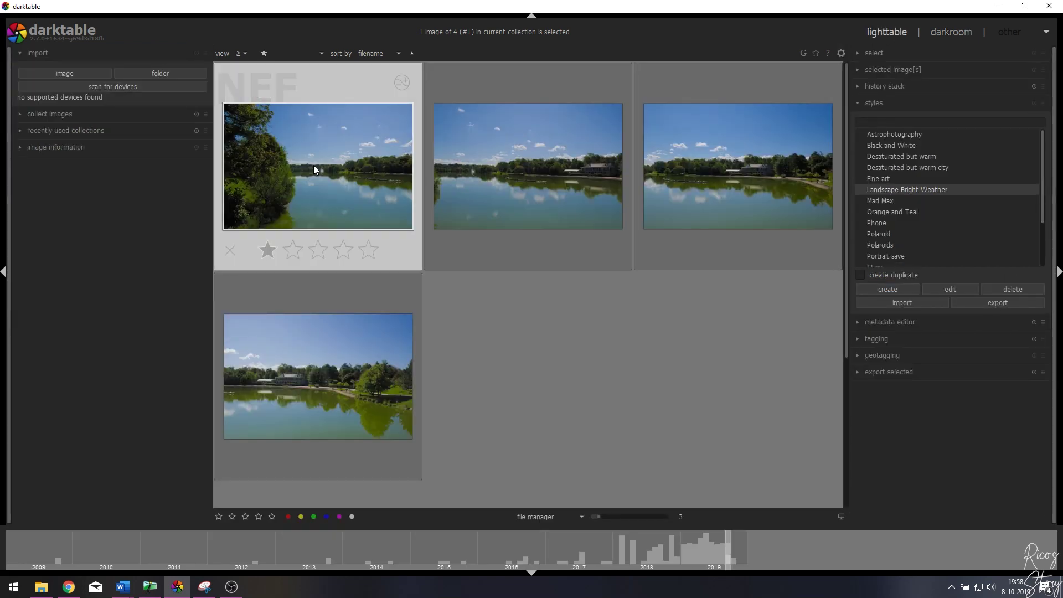
key(ctrl+a)
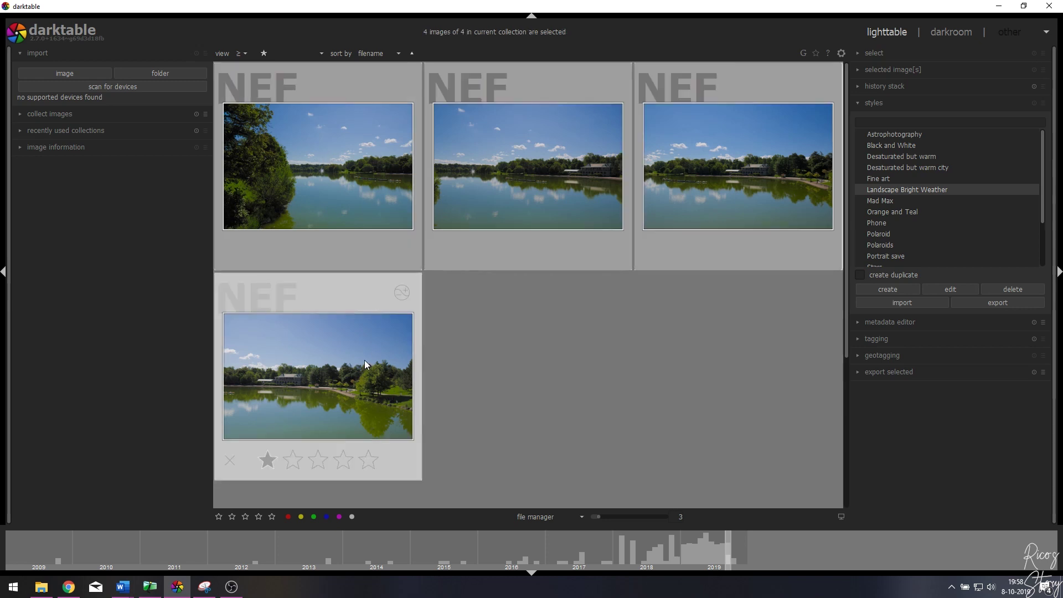
click(874, 104)
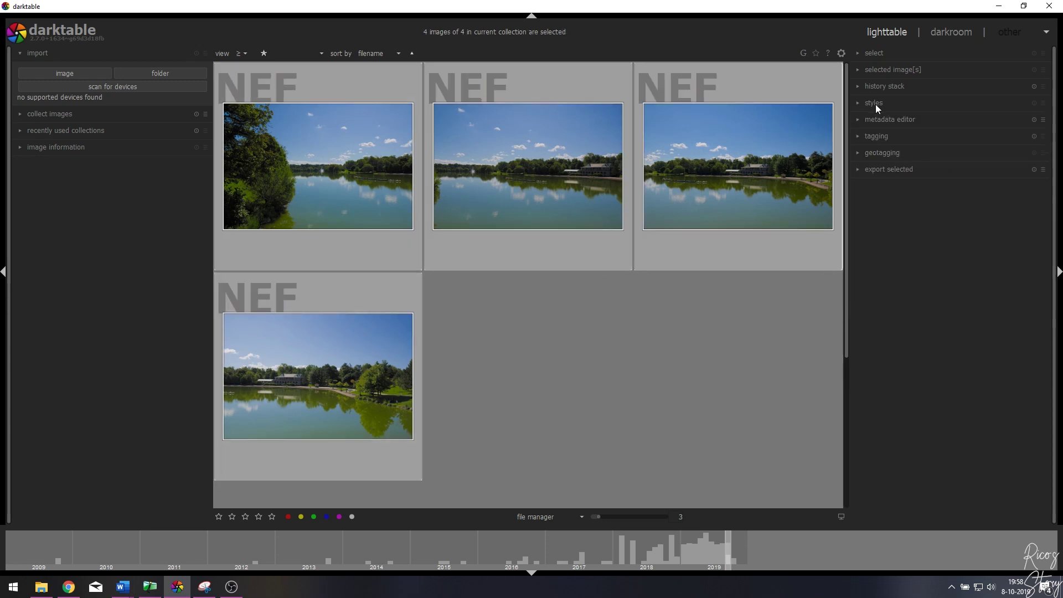
click(890, 170)
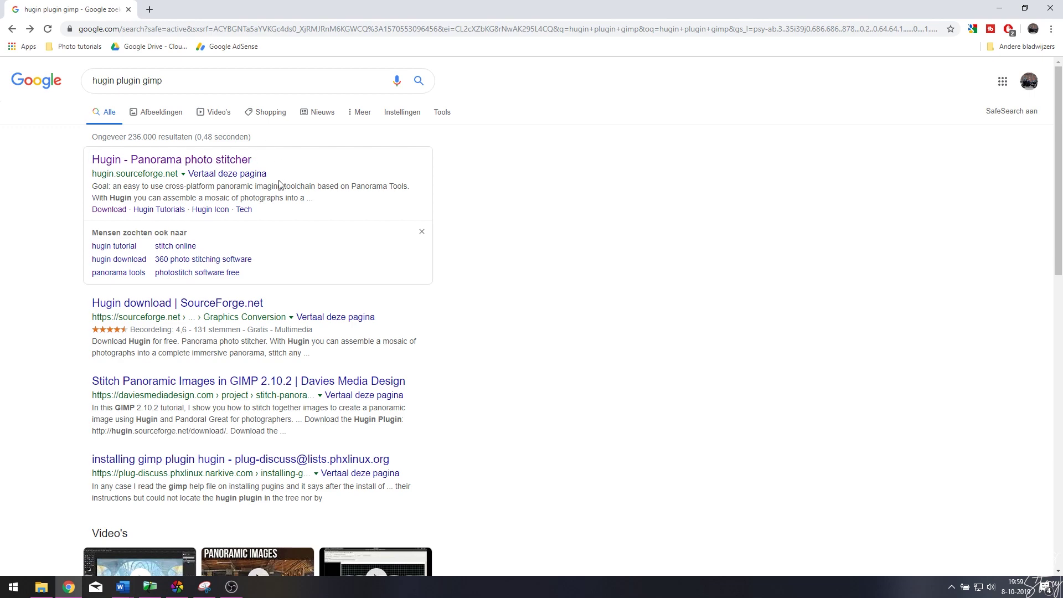
- Go from the 'Hugin - Panorama photo stitcher' search result to the Hugin Download page
click(135, 171)
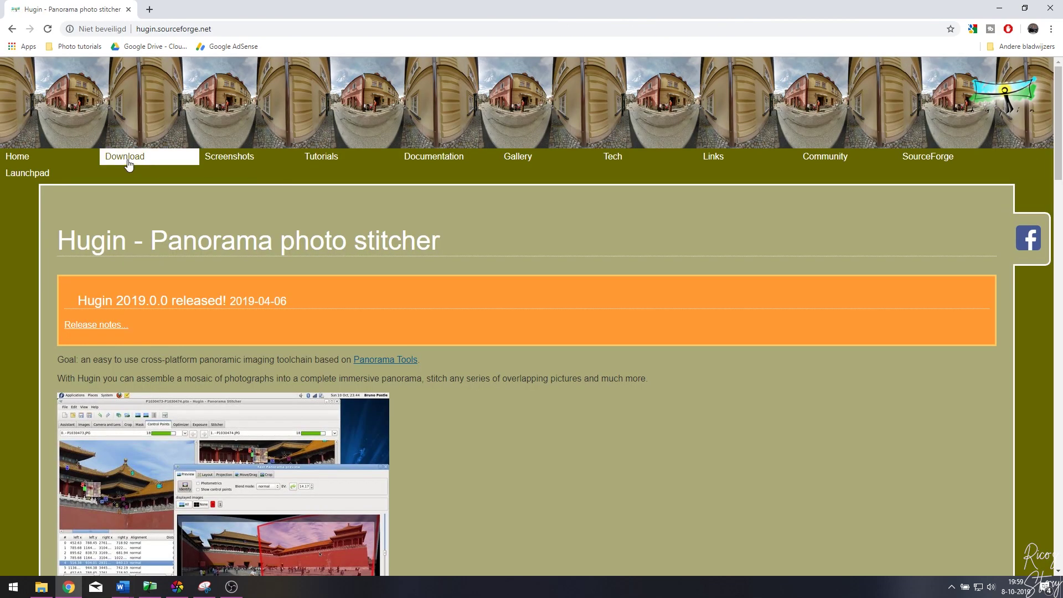
click(129, 163)
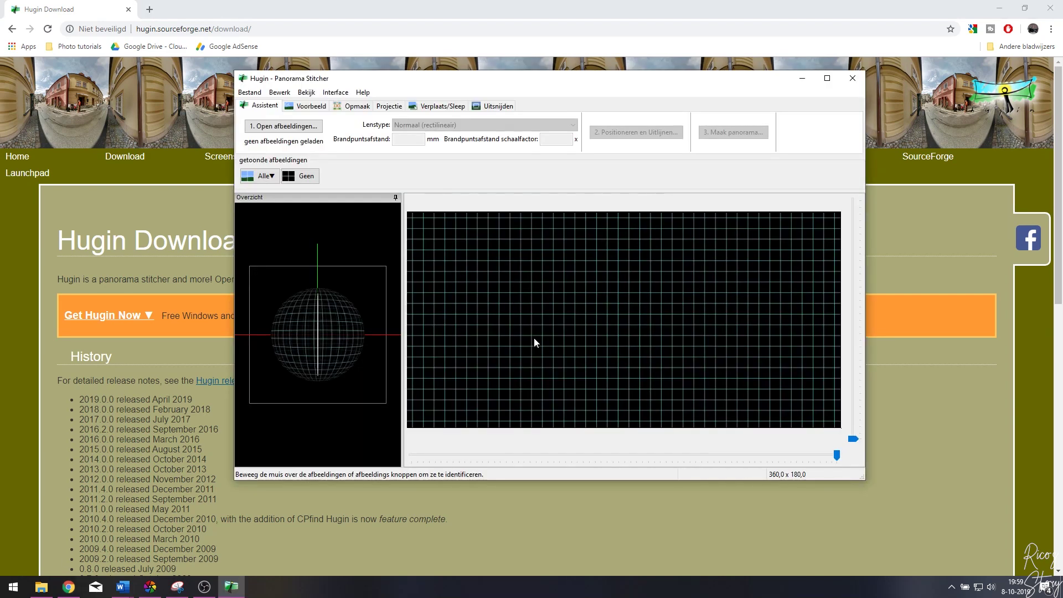
- Load the four lake JPGs, _DSC1929.jpg onward, into Hugin and align them automatically
click(294, 128)
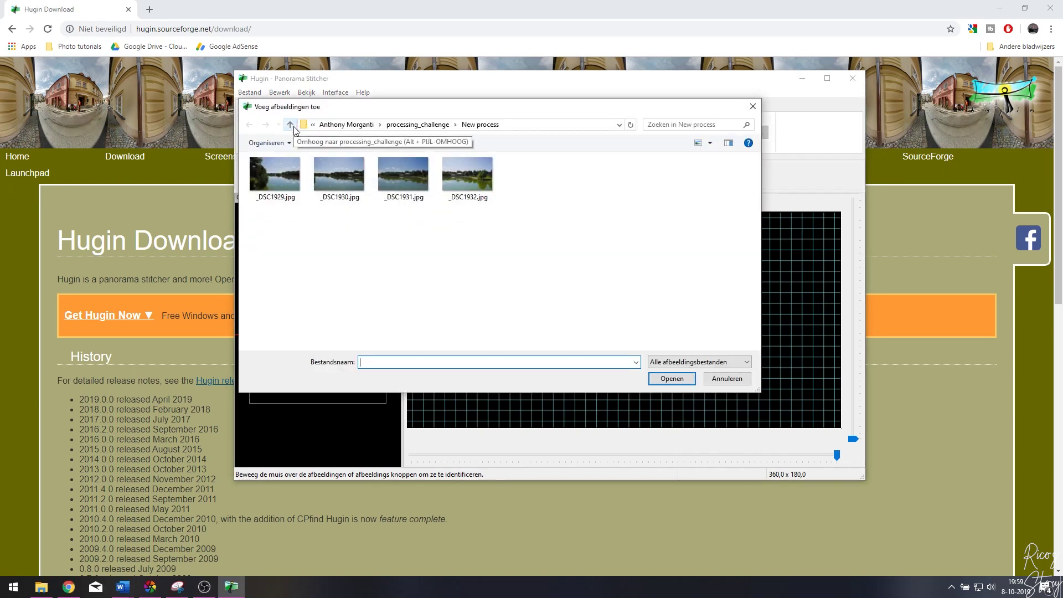
click(275, 176)
shift+click(467, 185)
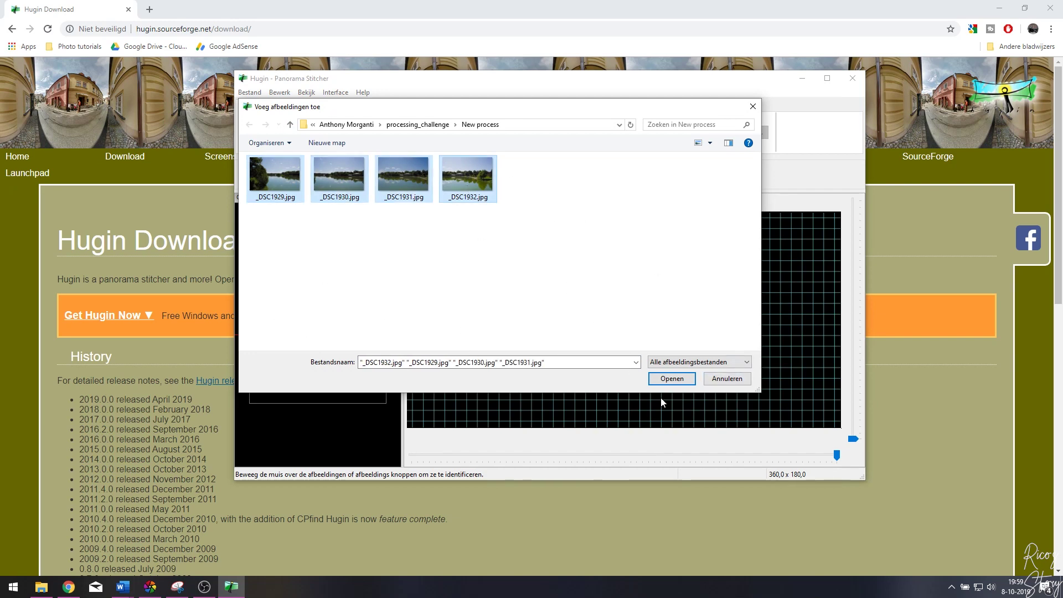
click(671, 379)
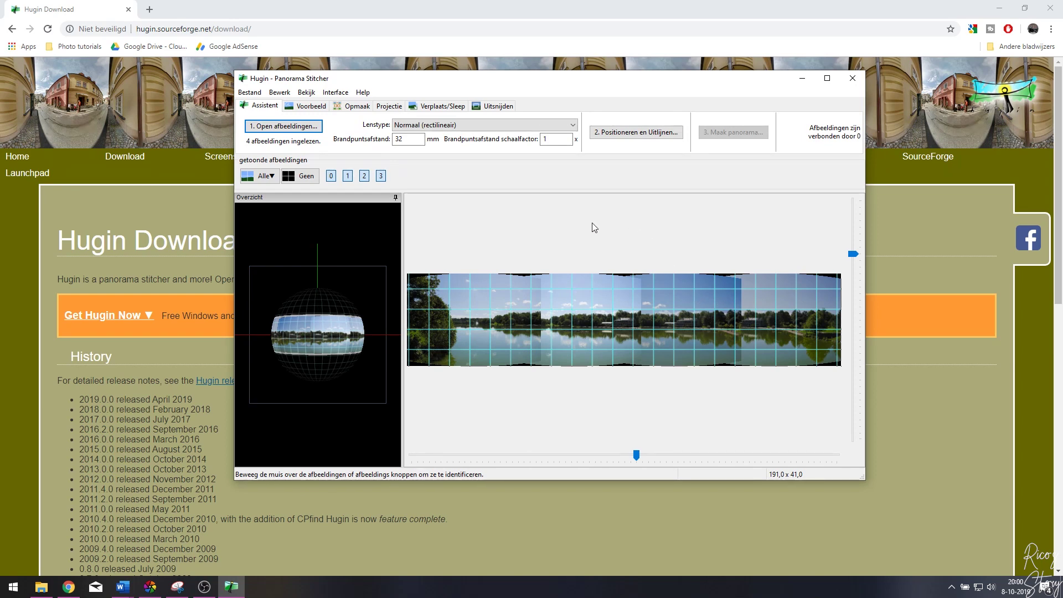
click(639, 133)
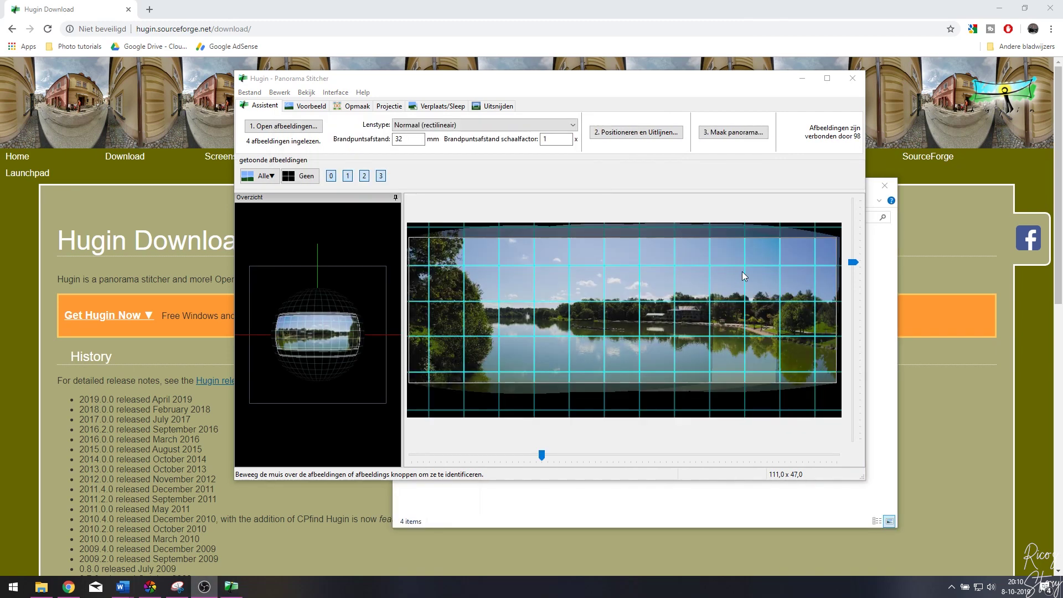
- Set the panorama output to 3840 wide in JPEG format and start creating it
click(734, 133)
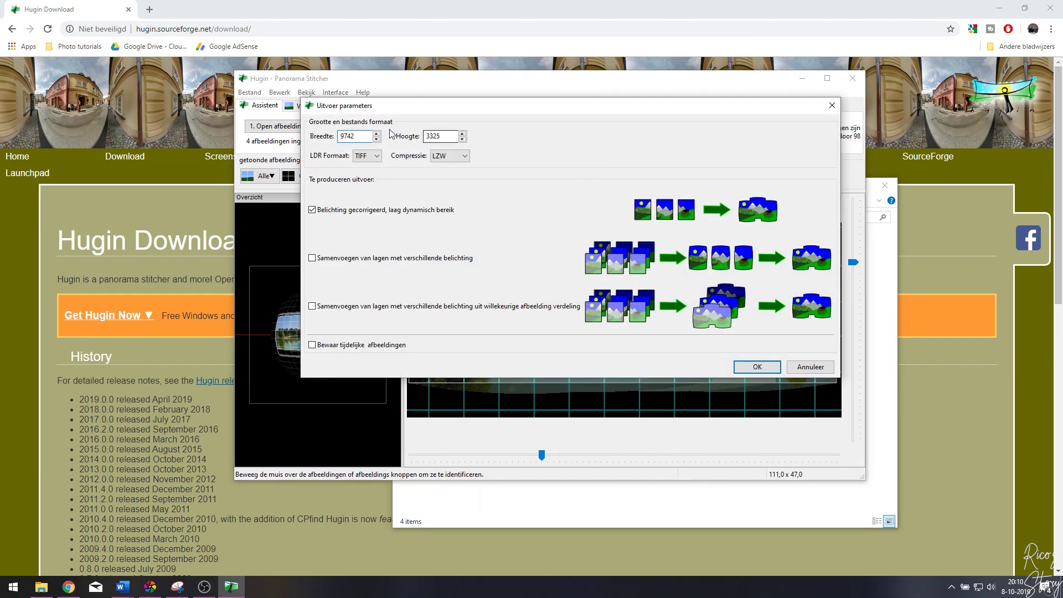
double_click(344, 136)
text(38)
click(365, 157)
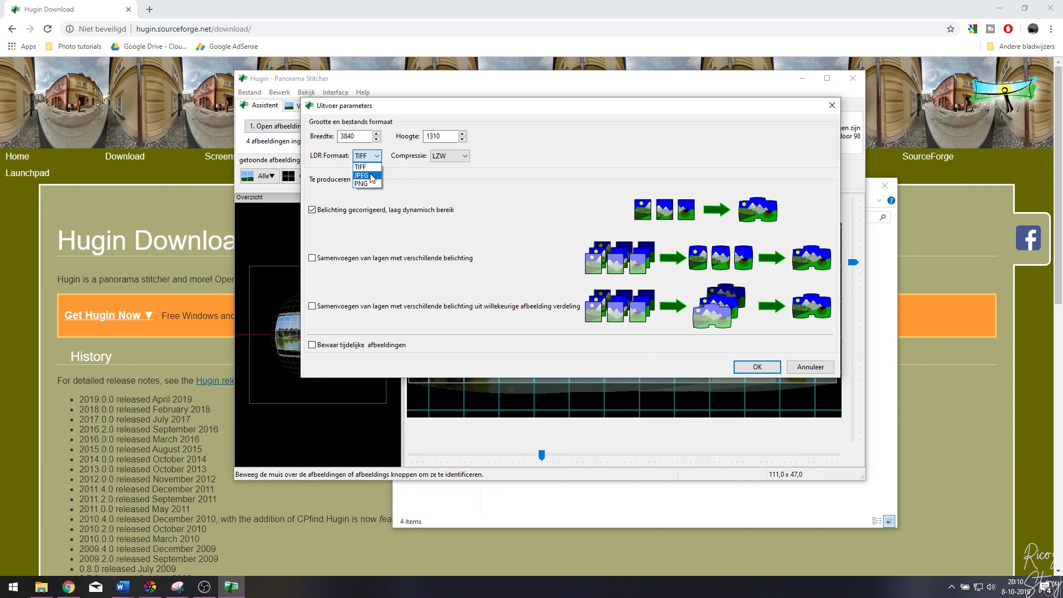
click(371, 177)
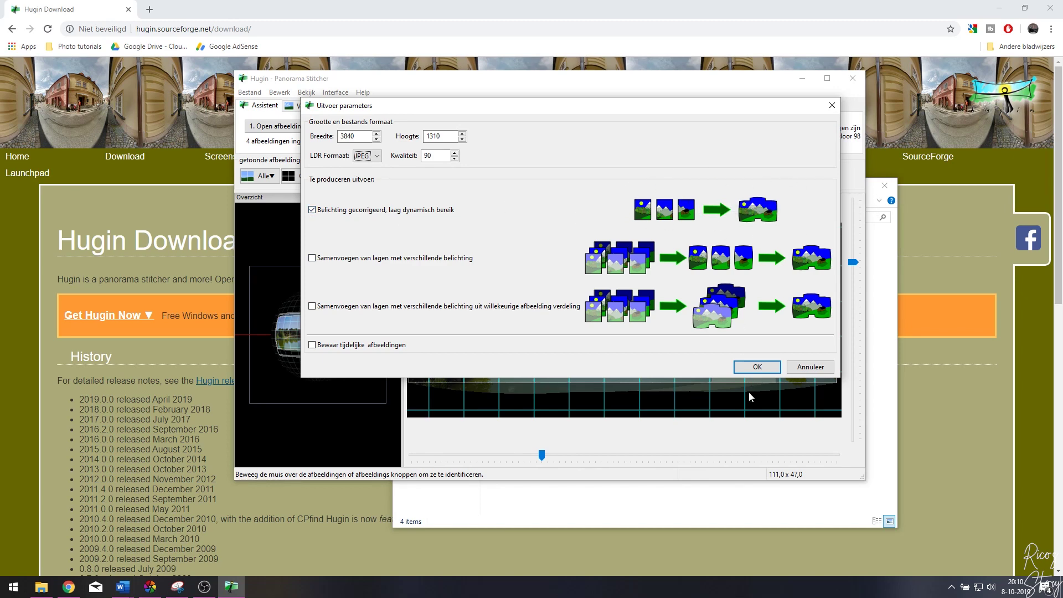
click(756, 367)
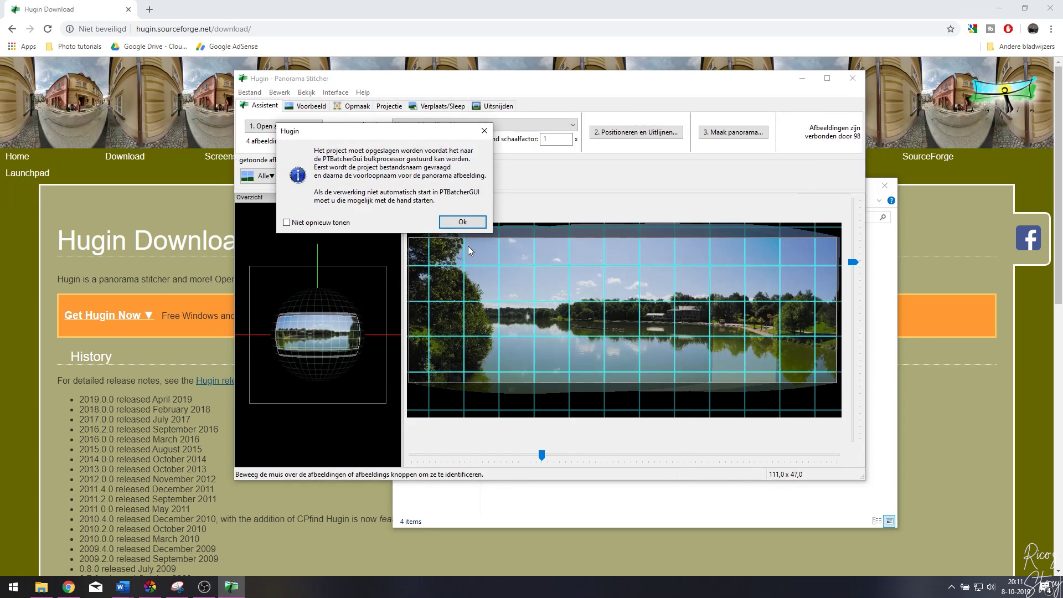
- Save the .pto project and stitch the output as Panorama.jpg
click(461, 223)
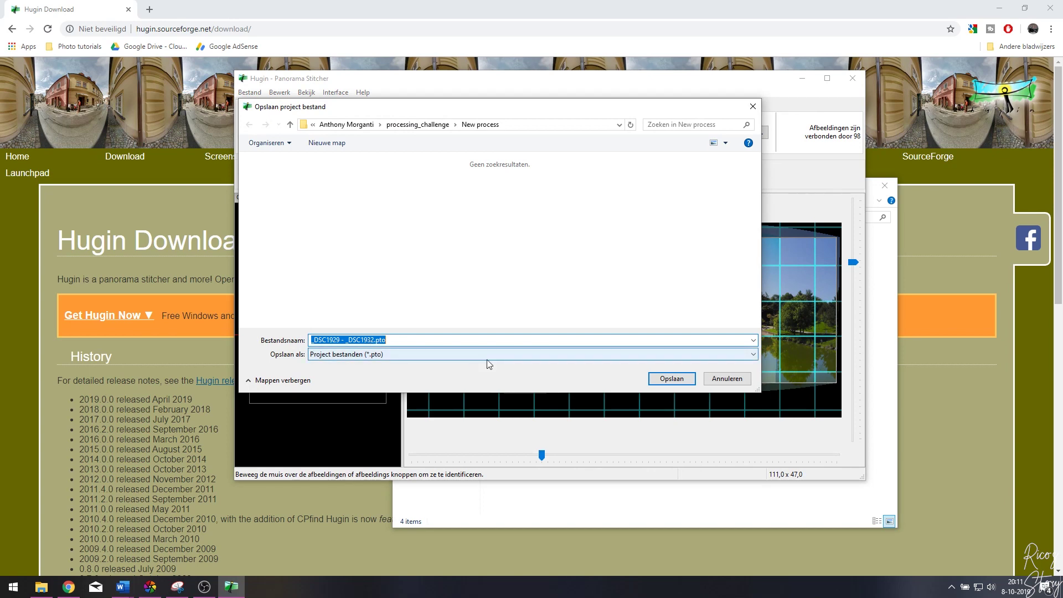
click(673, 378)
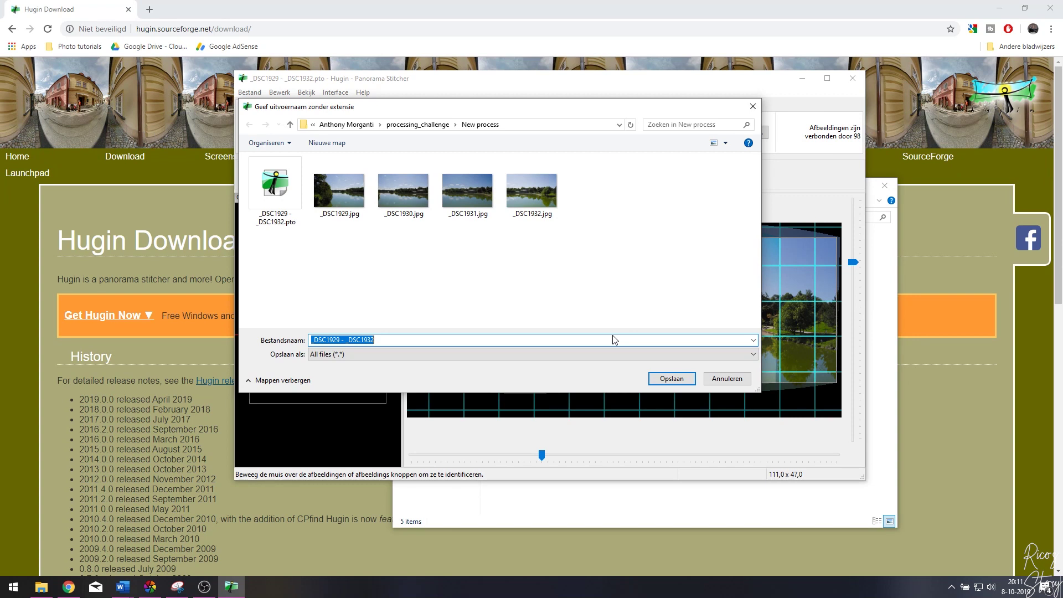
text(Panorama)
click(679, 380)
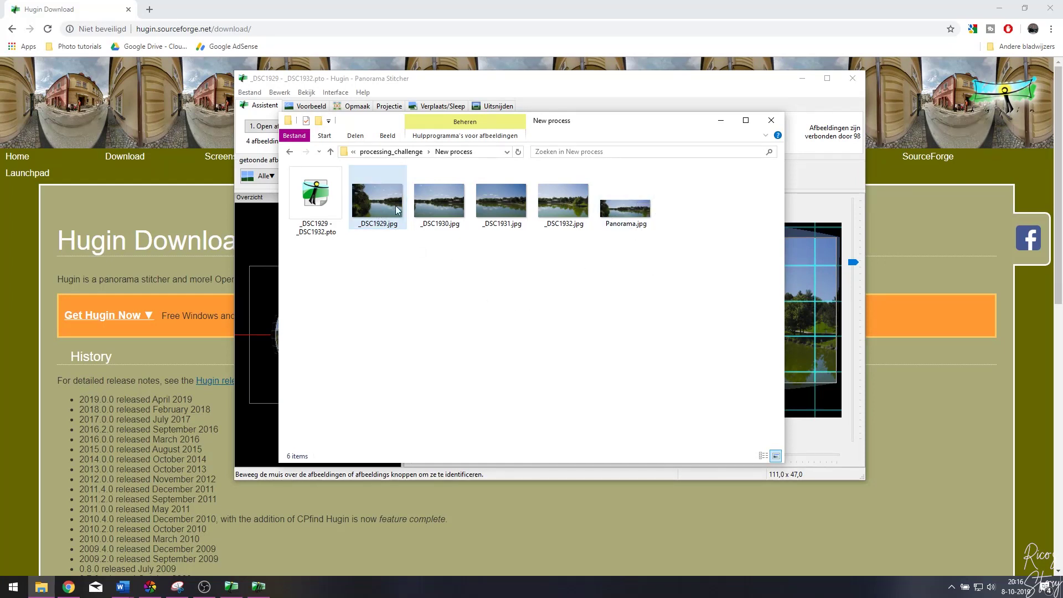
- Open Panorama.jpg from Explorer in Photos and maximize the viewer window
click(635, 215)
double_click(633, 210)
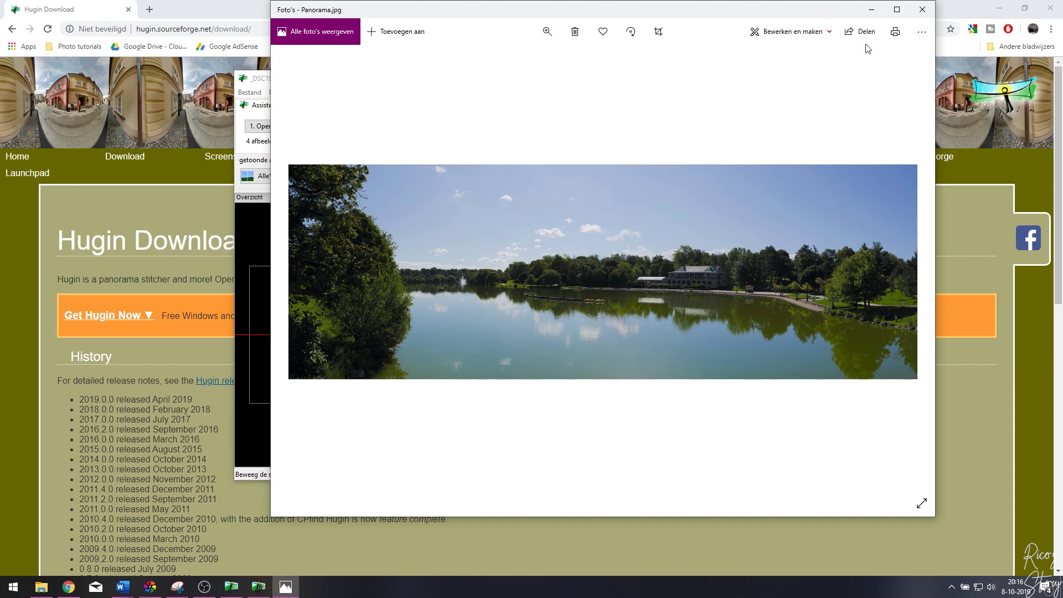
click(896, 10)
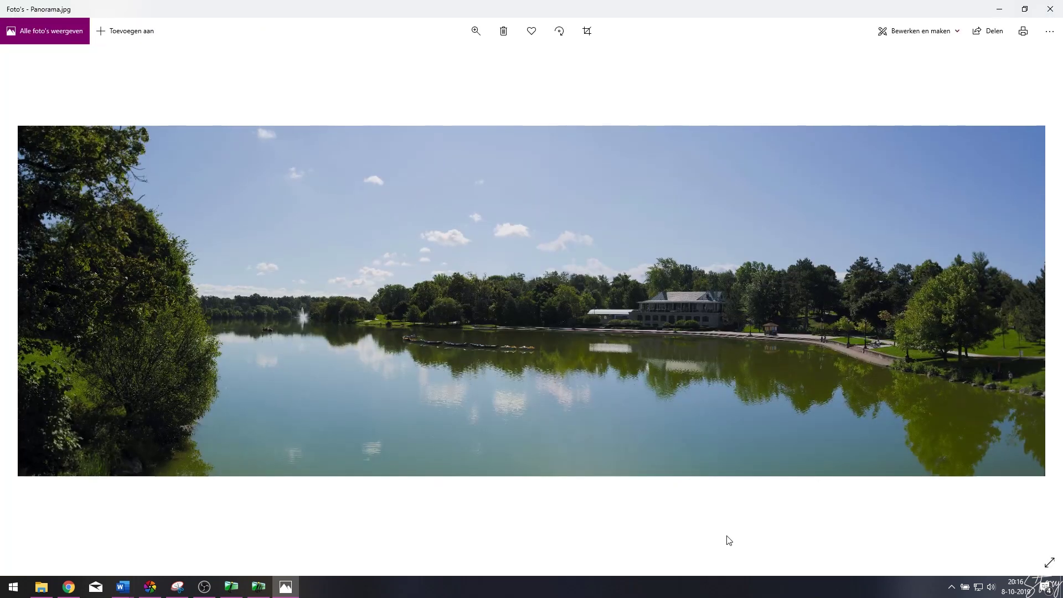